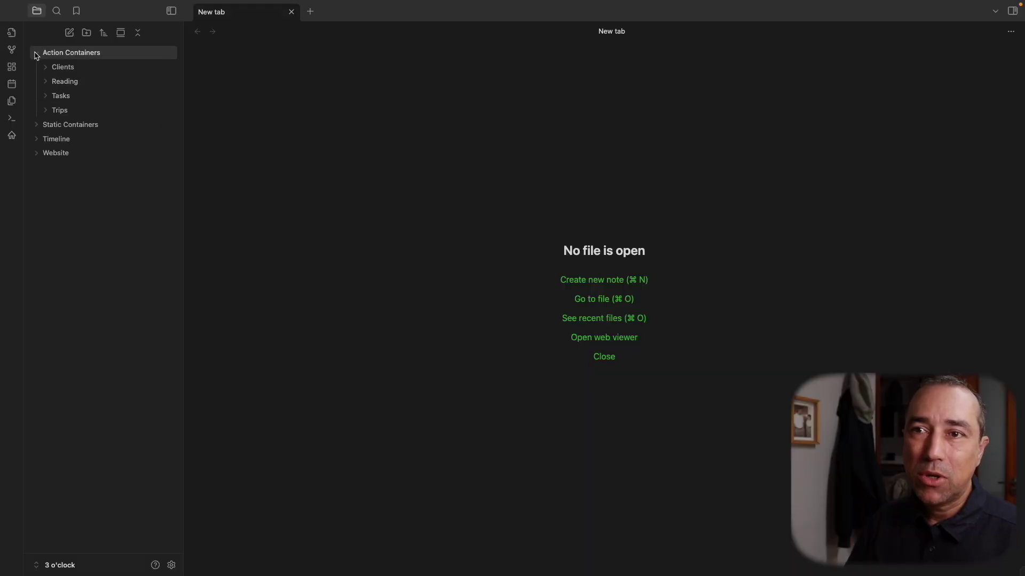
Step: Collapse Action Containers, then read the tooltips on its subfolders
click(36, 53)
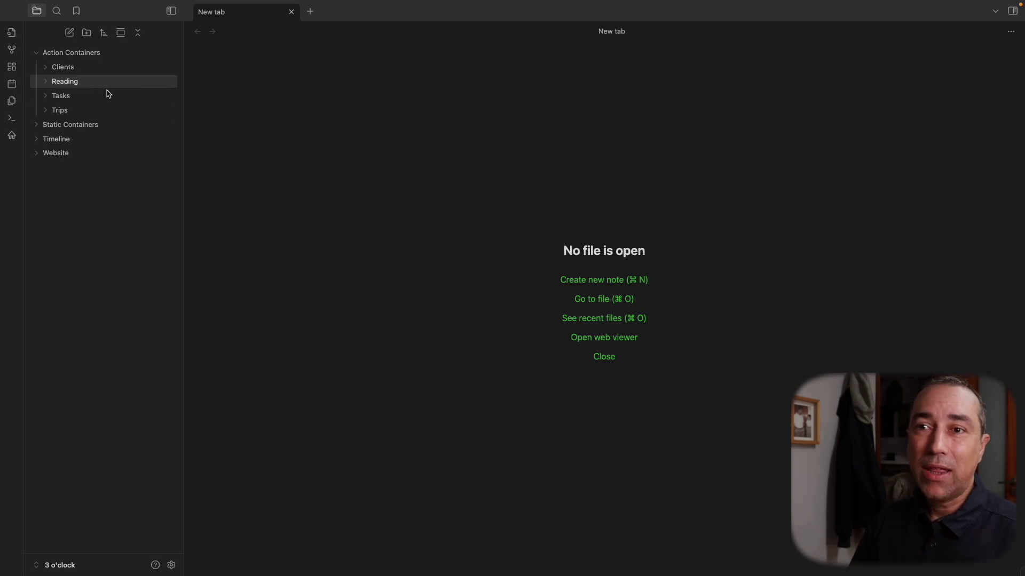
mouse_move(113, 73)
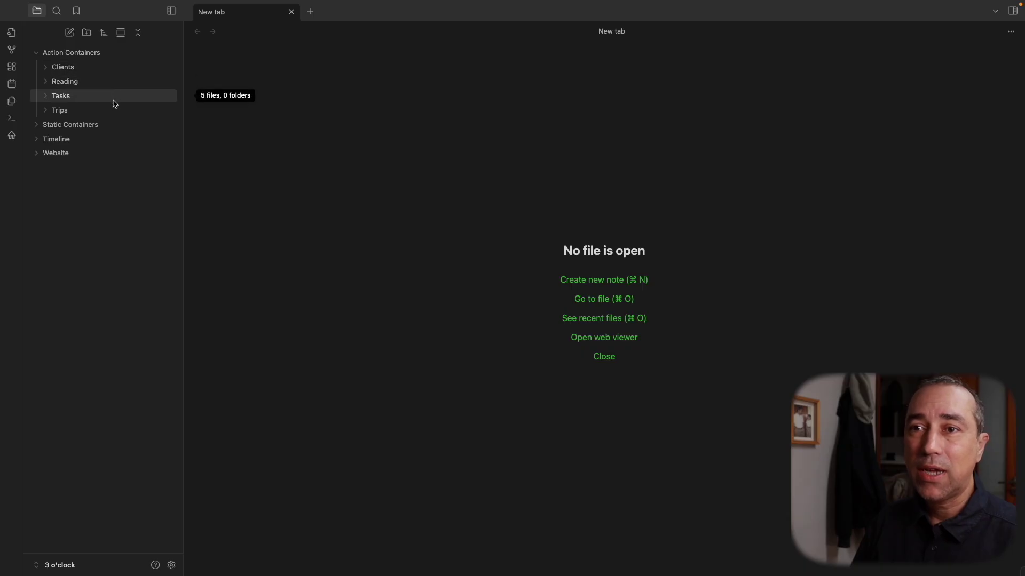
mouse_move(115, 112)
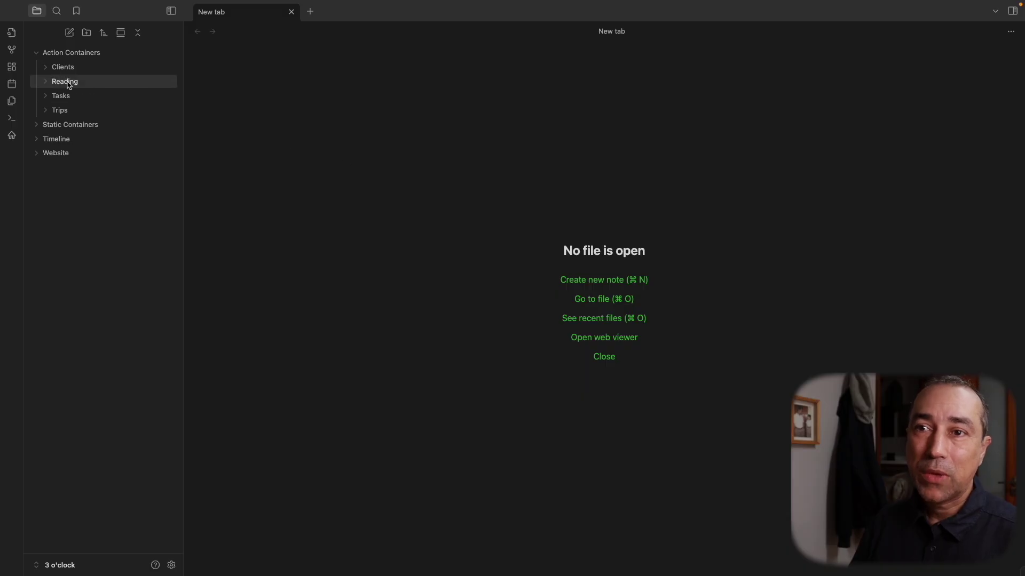
Step: Expand Clients and Client C to reveal the _files subfolder, then fold both back up
click(47, 70)
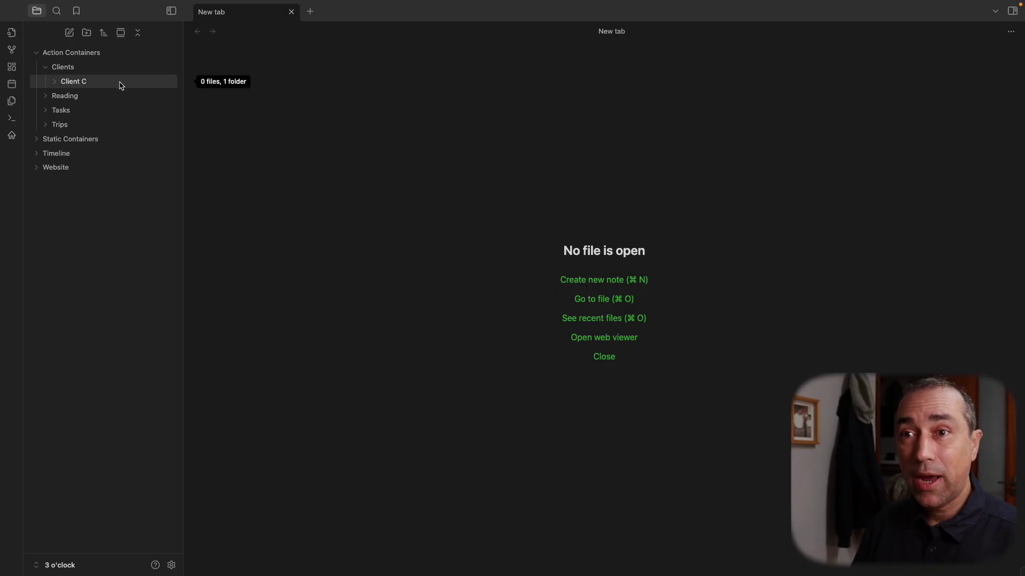
click(58, 83)
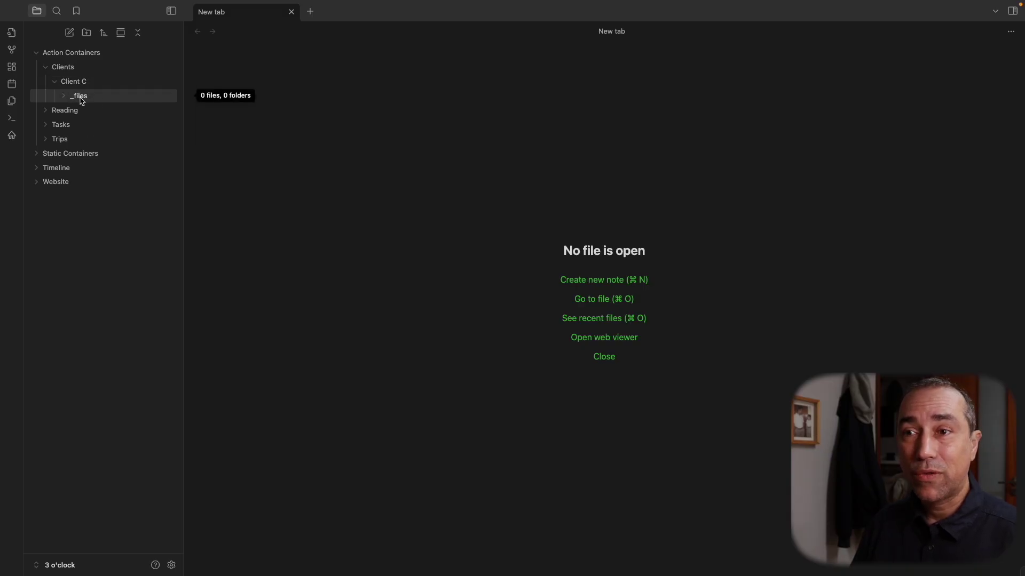
click(57, 82)
click(47, 68)
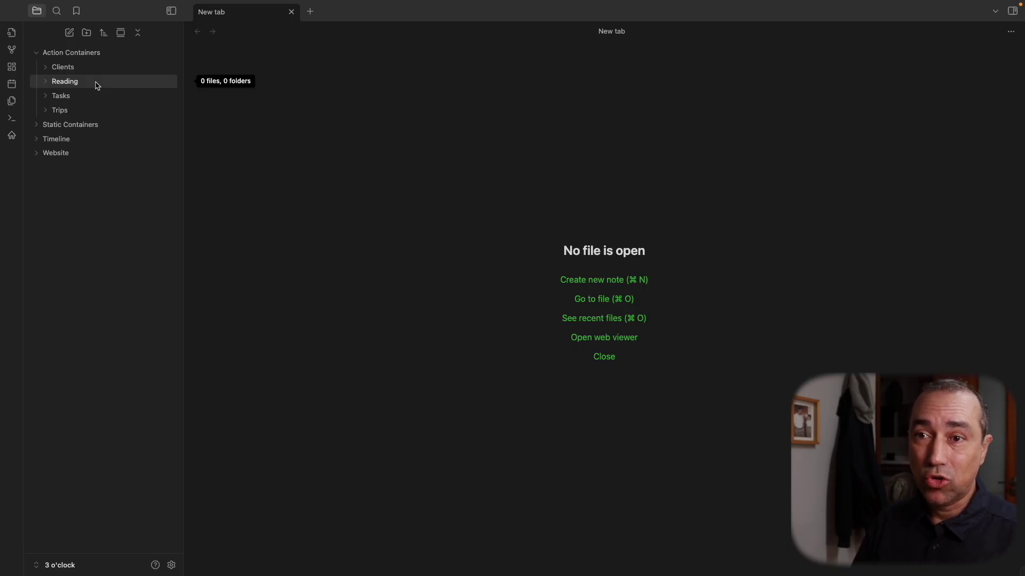
click(48, 98)
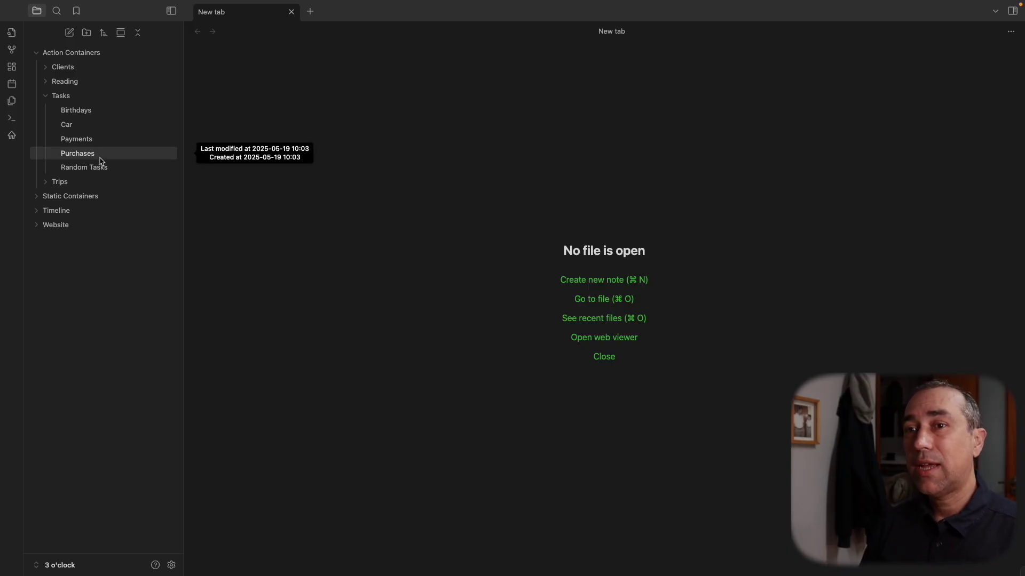
click(133, 96)
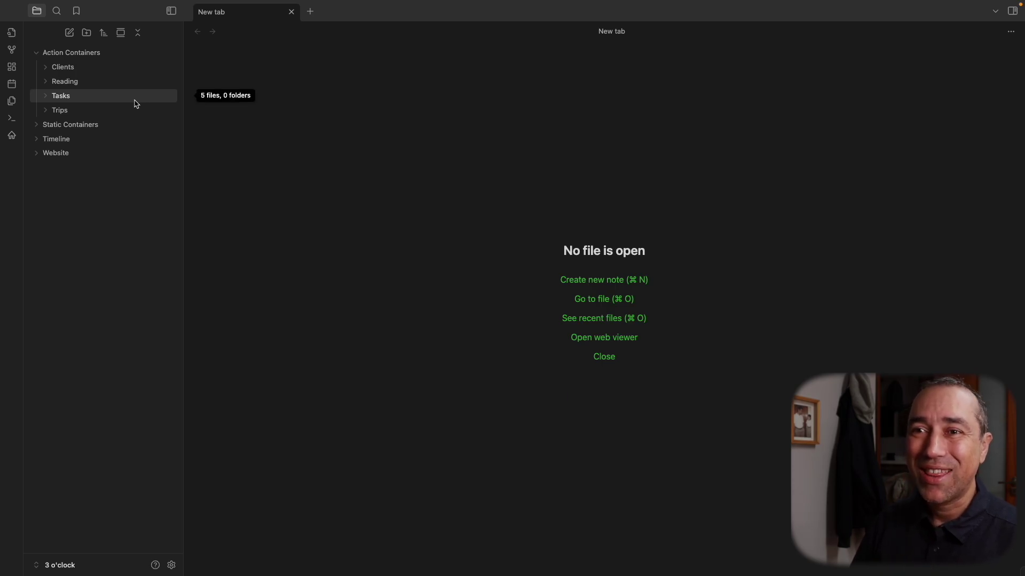
click(47, 111)
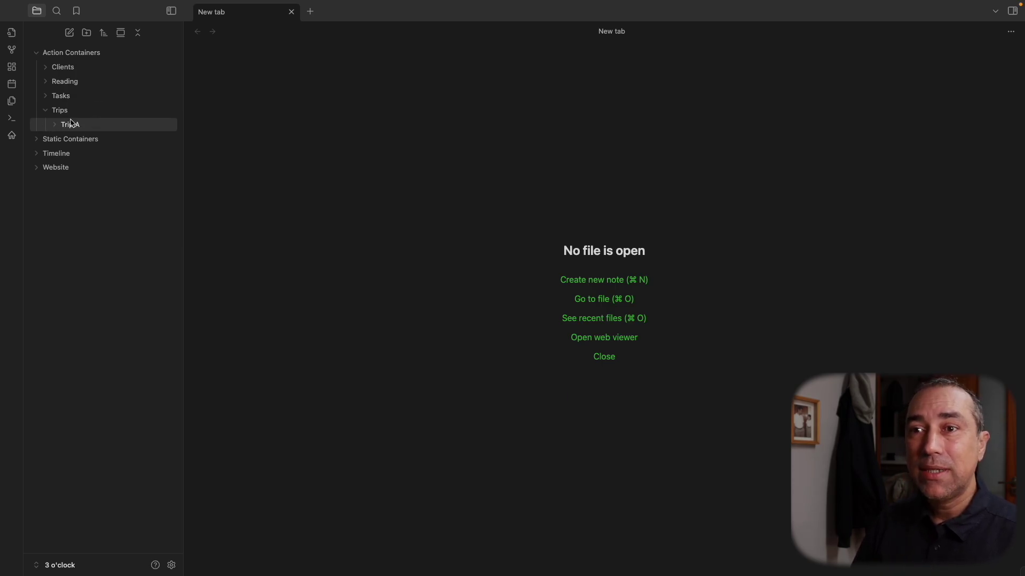
click(50, 70)
click(50, 70)
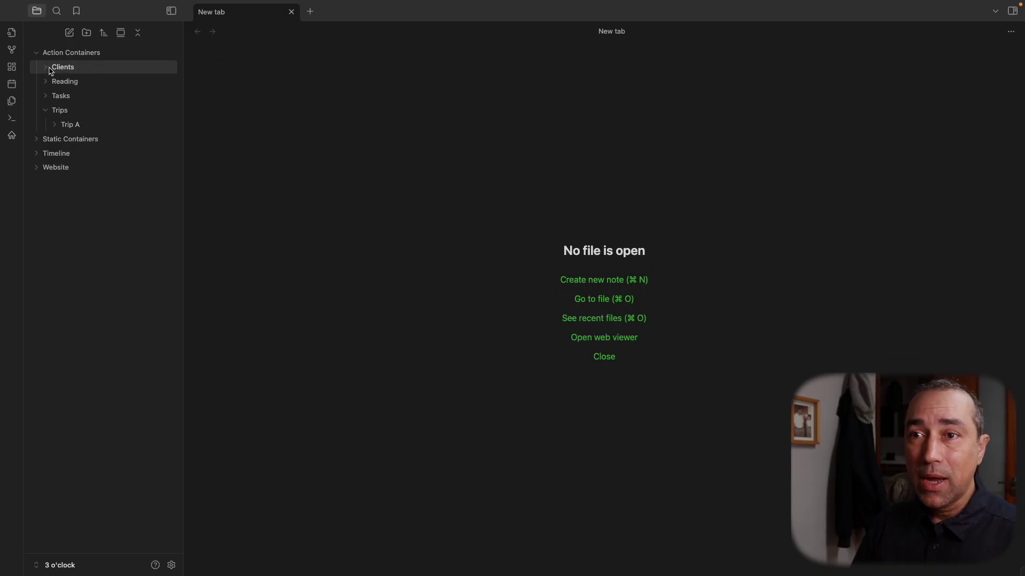
click(50, 113)
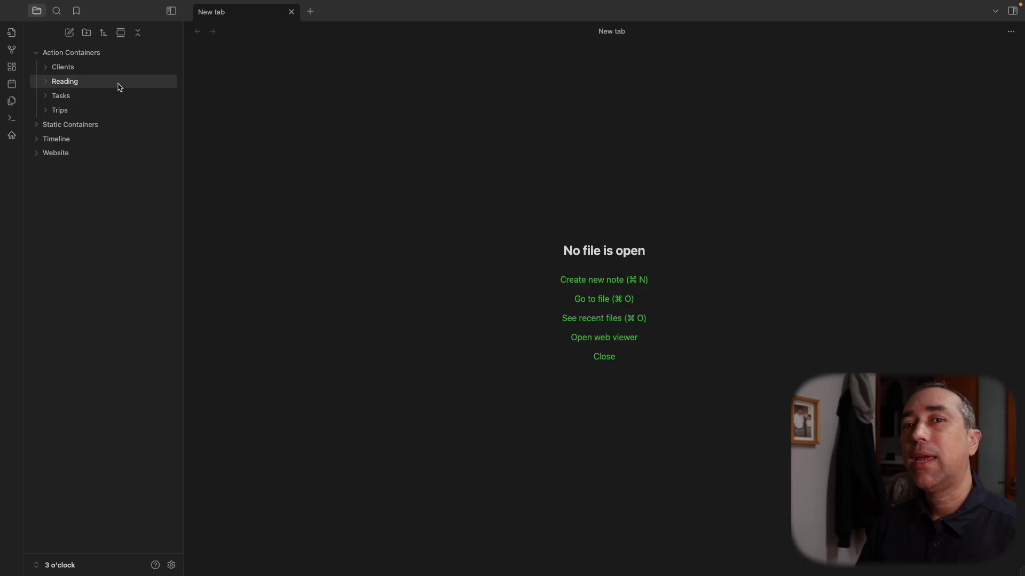
mouse_move(121, 75)
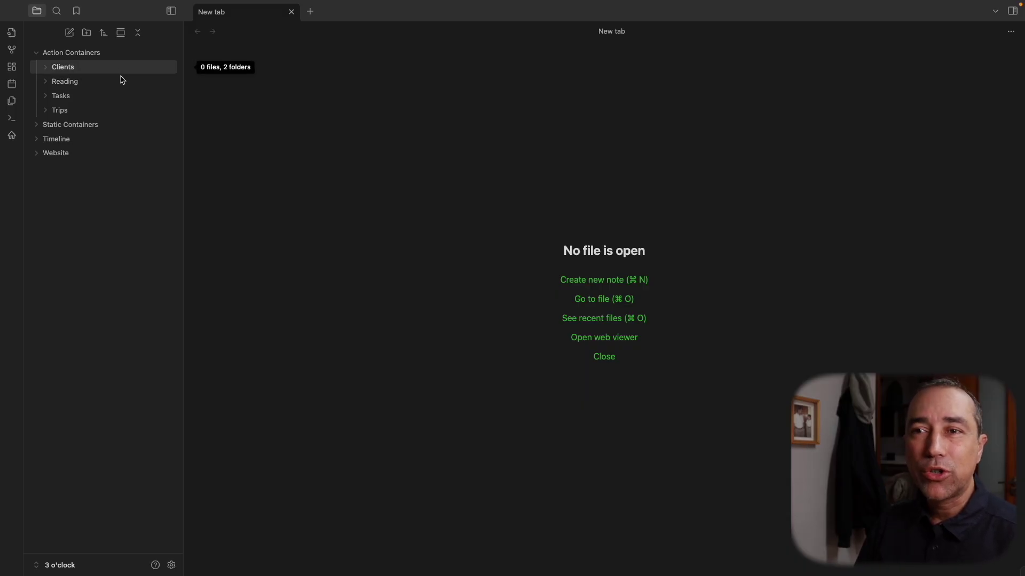
mouse_move(108, 115)
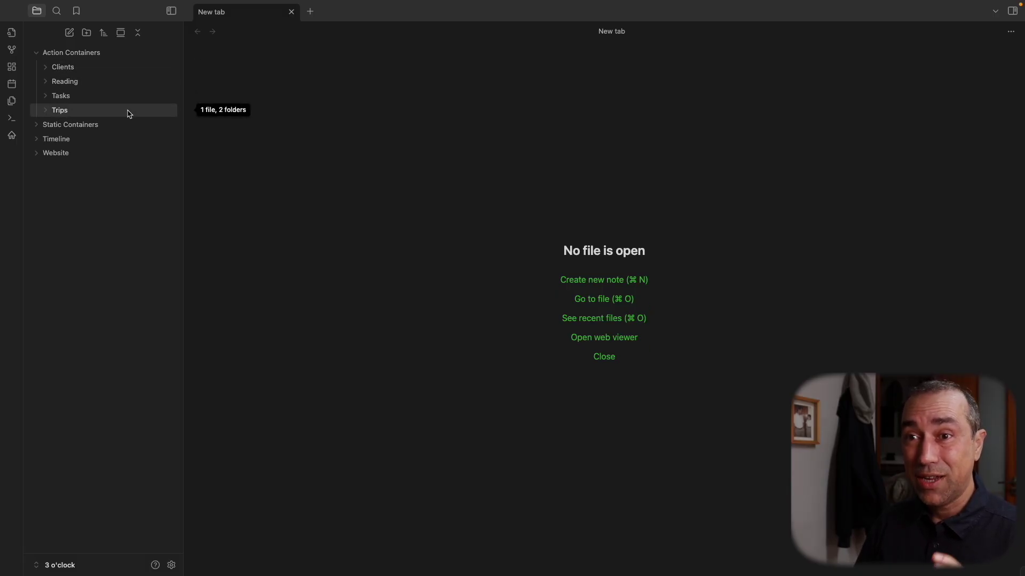
Step: Expand Static Containers, then briefly open and close its Family folder
click(38, 127)
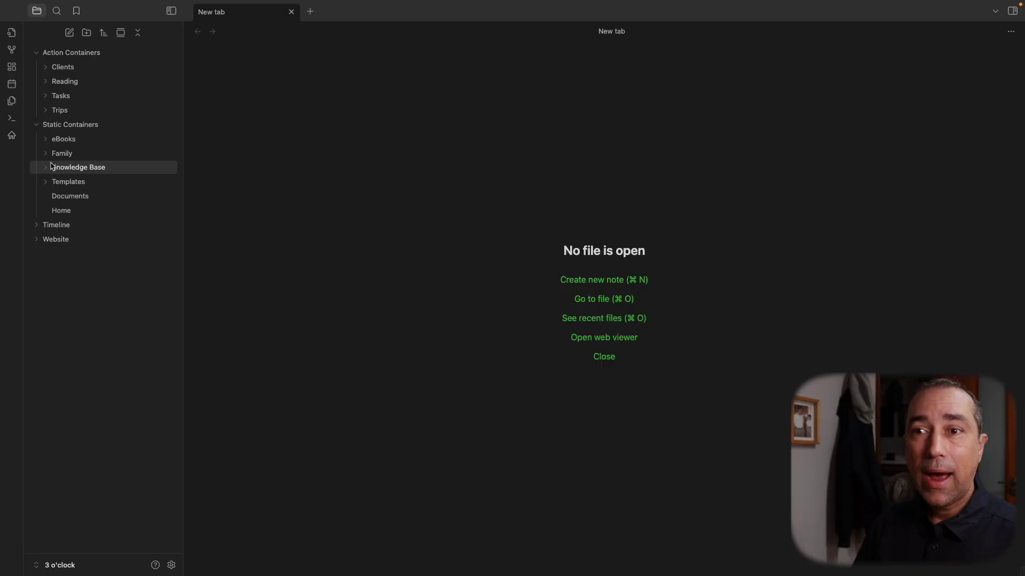
click(47, 155)
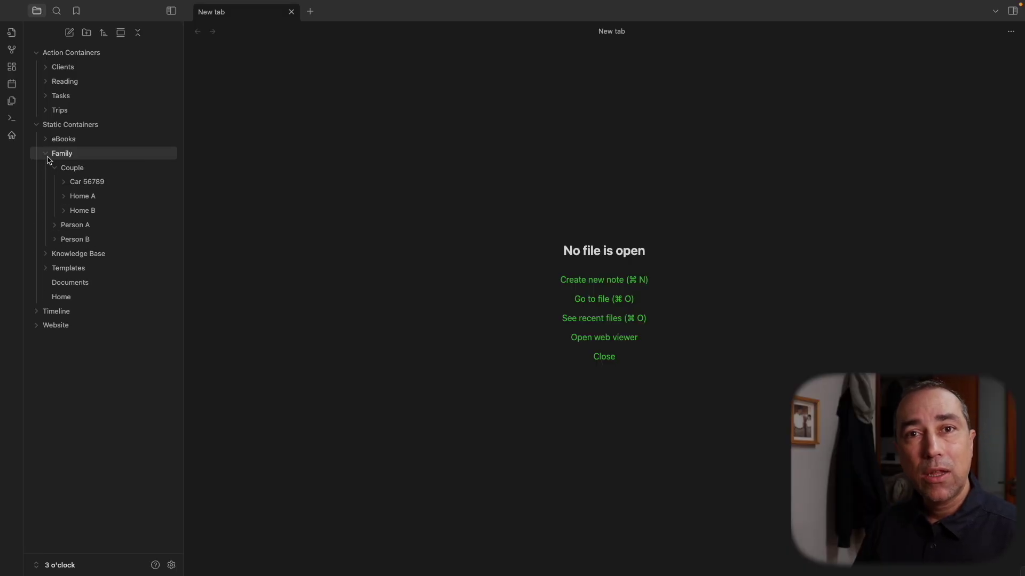
click(47, 155)
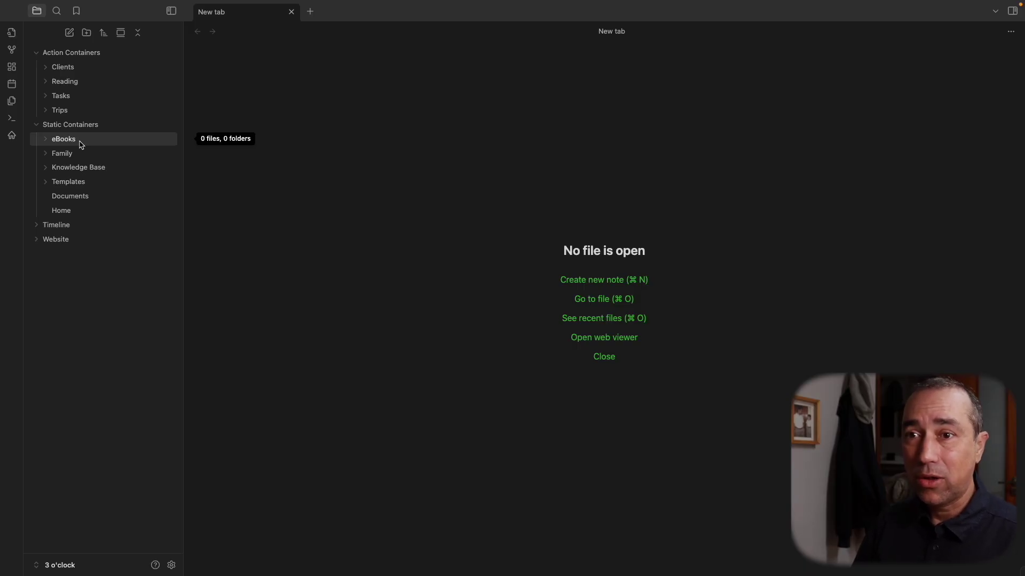
Step: Reopen Family, open and close Couple to view its three subfolders, then collapse Family
click(46, 155)
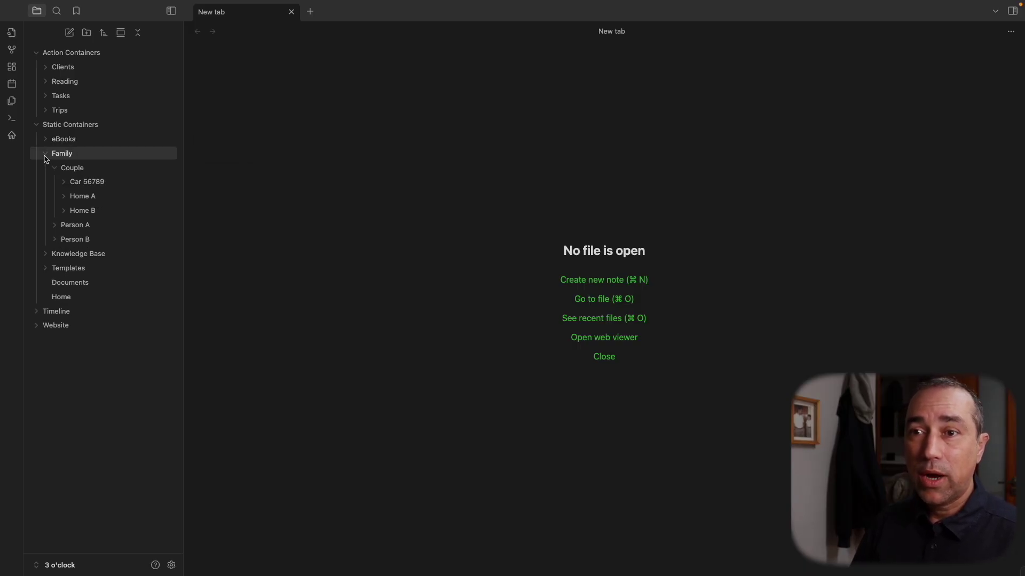
click(57, 169)
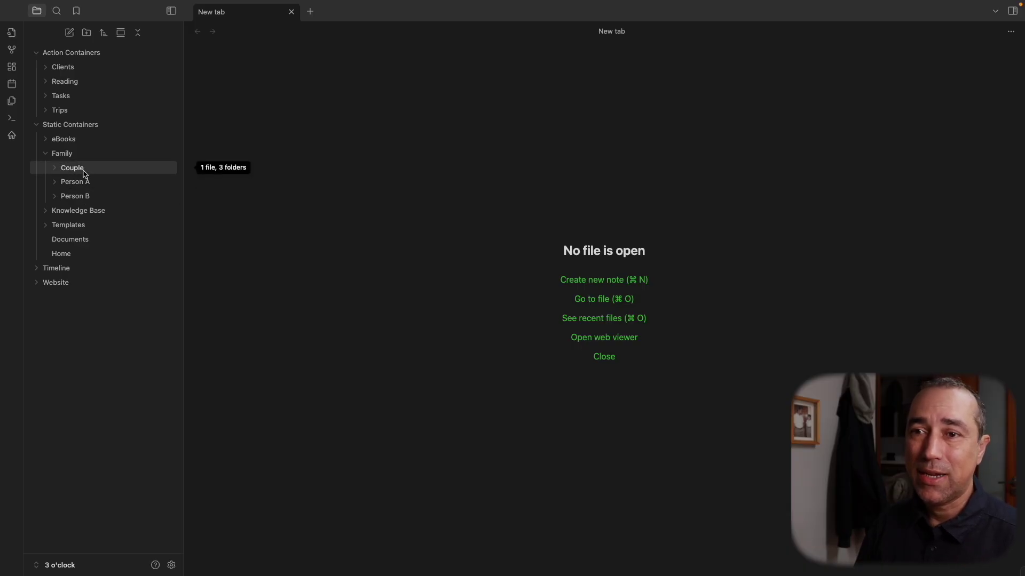
click(58, 170)
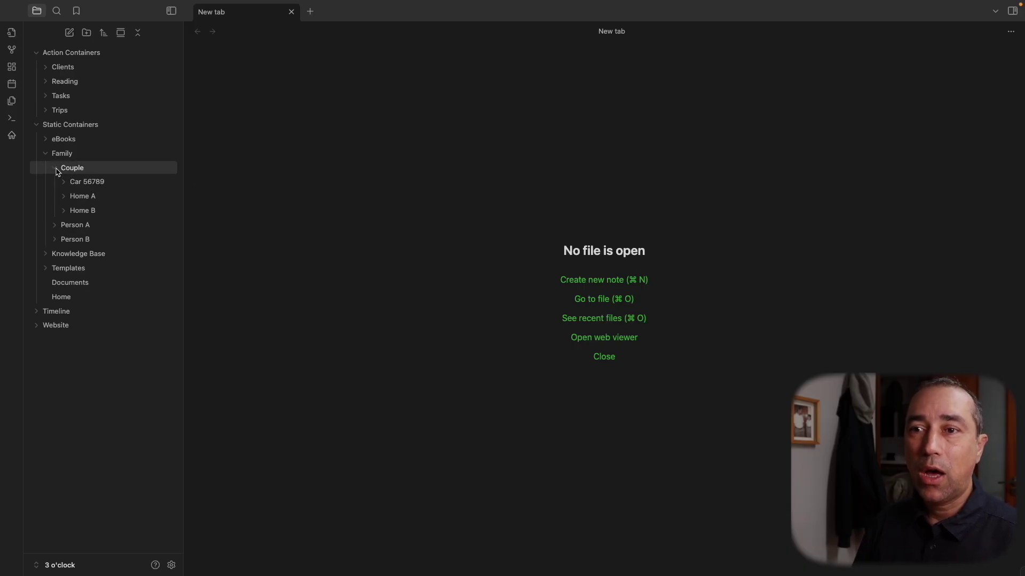
click(58, 170)
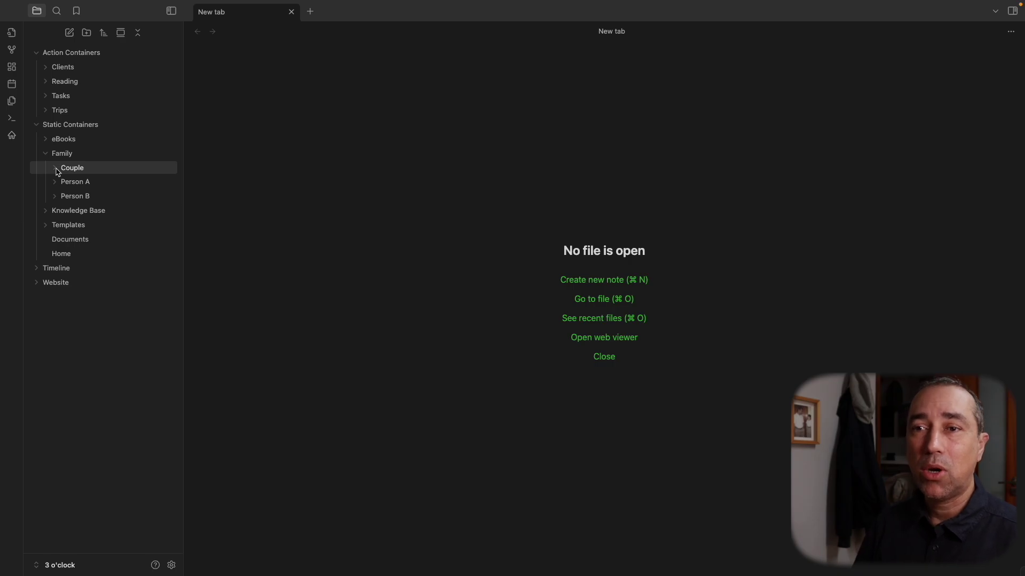
click(46, 154)
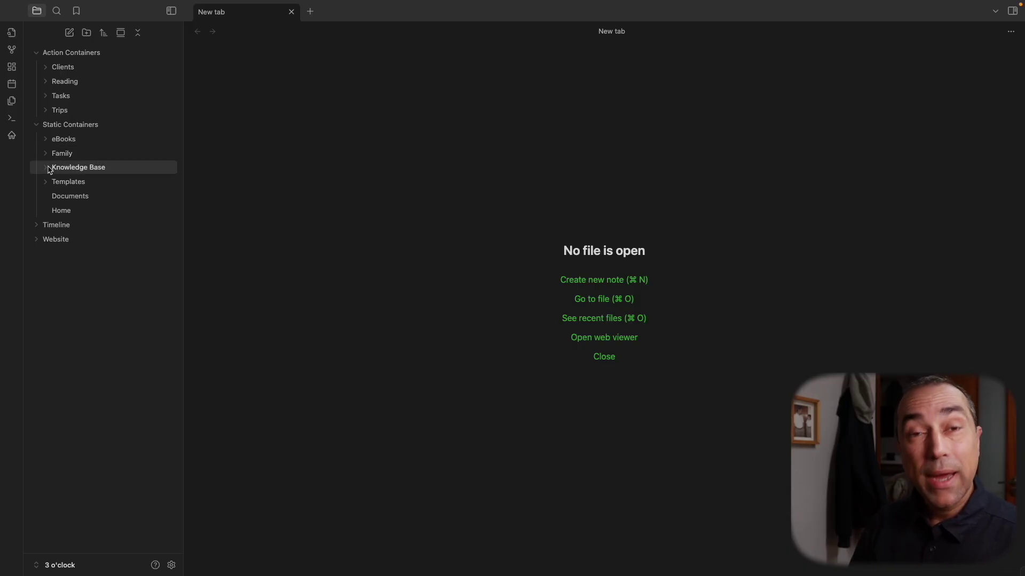
Step: Open and close Knowledge Base (Timeline System) and Templates (three templates) to check their contents
click(47, 167)
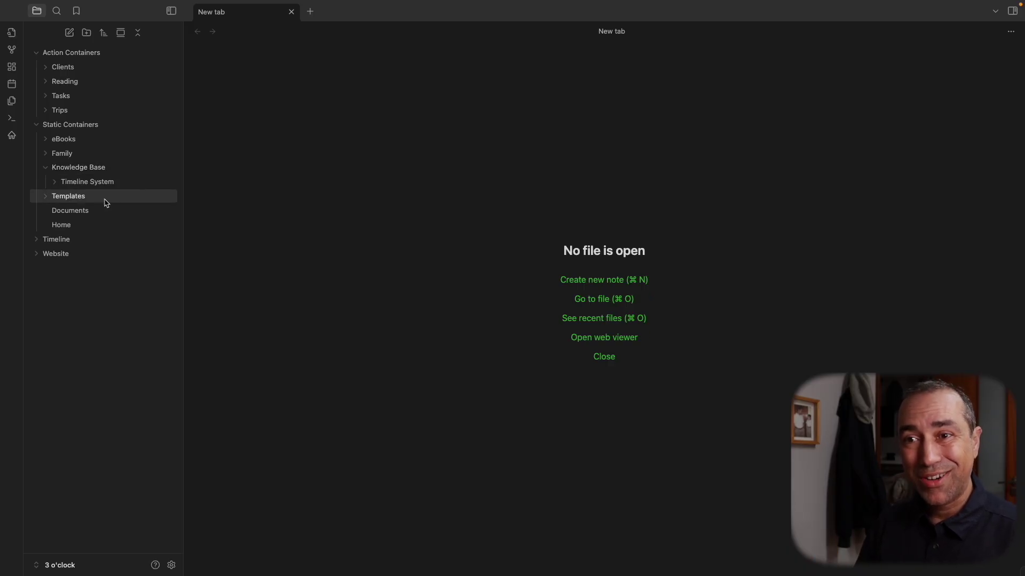
mouse_move(126, 186)
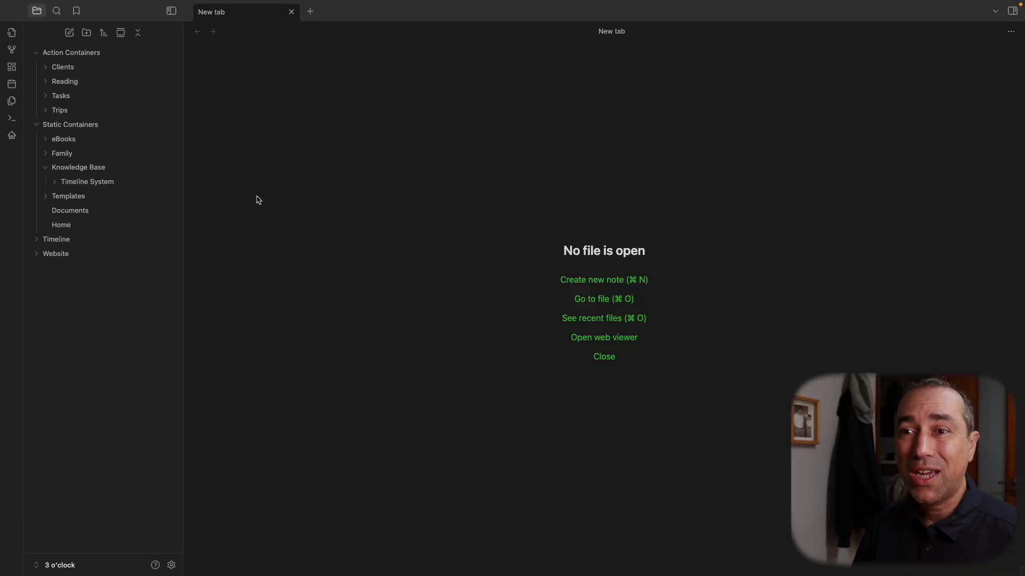
click(46, 170)
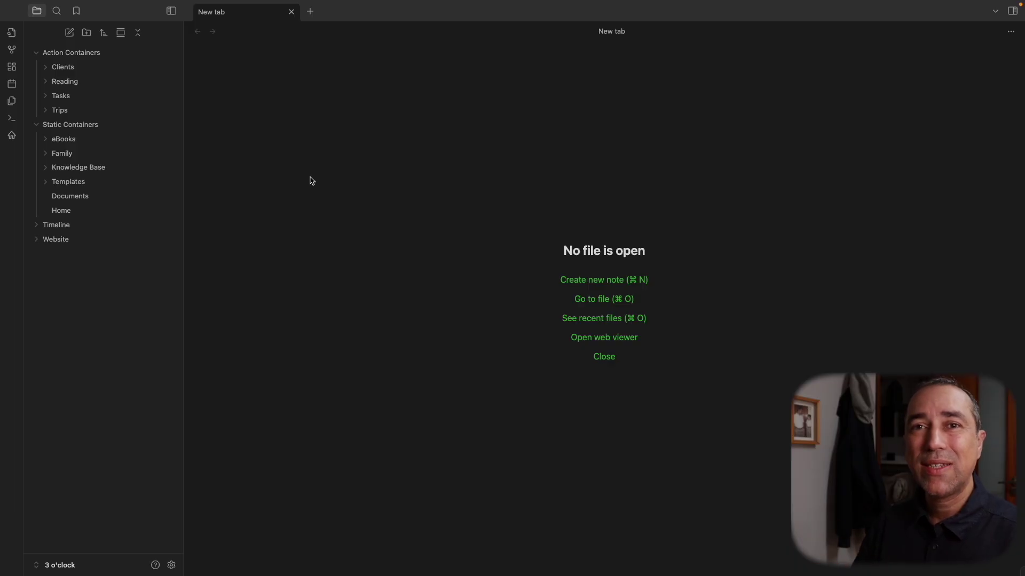
click(46, 183)
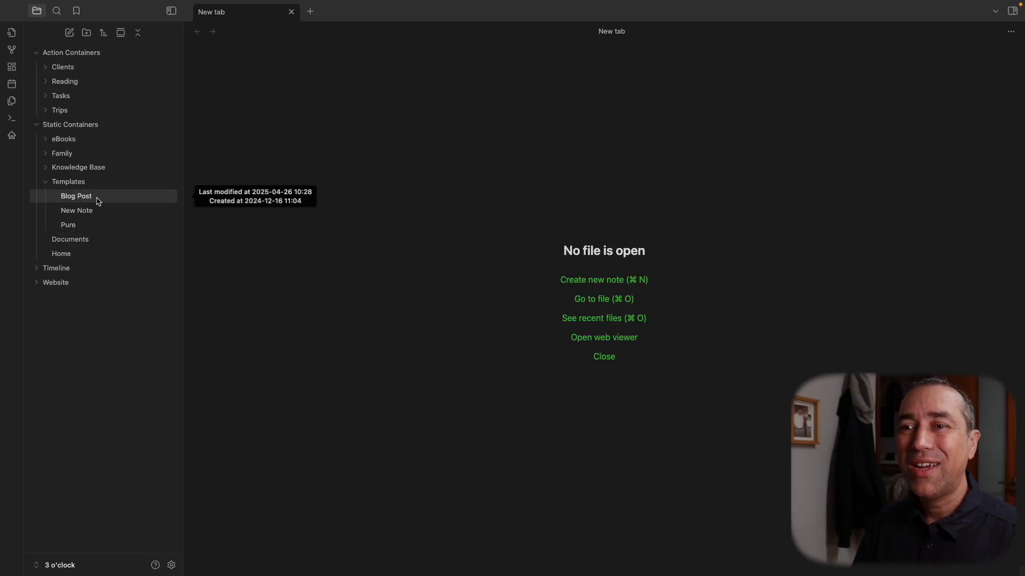
click(49, 186)
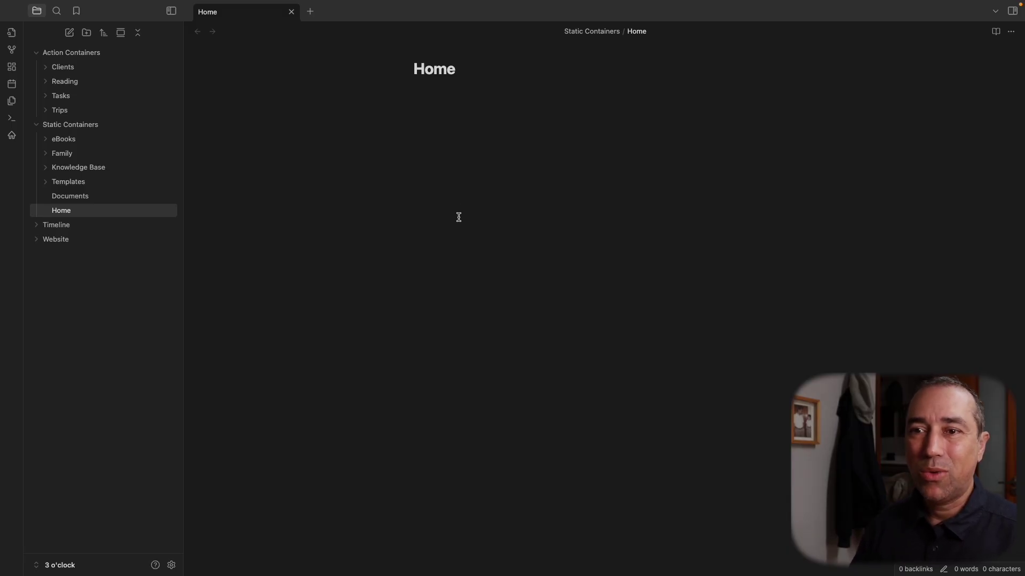
Step: Collapse Static Containers and expand Timeline to show _files, _photos, Clients, Family, Journal and Trips
click(41, 127)
click(37, 140)
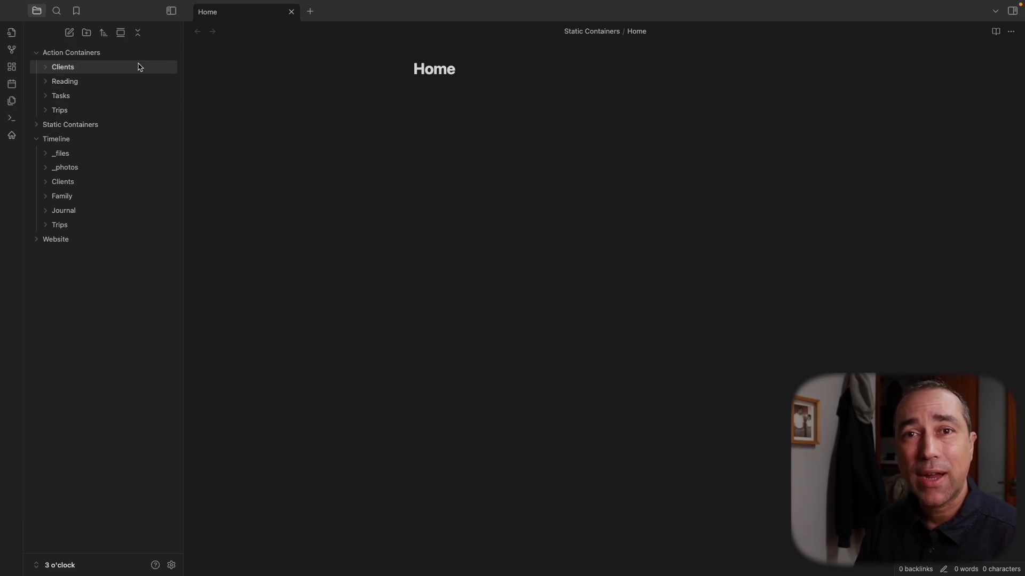
Step: Expand both Clients folders to show Client C under Action Containers and Clients A and B under Timeline
mouse_move(137, 96)
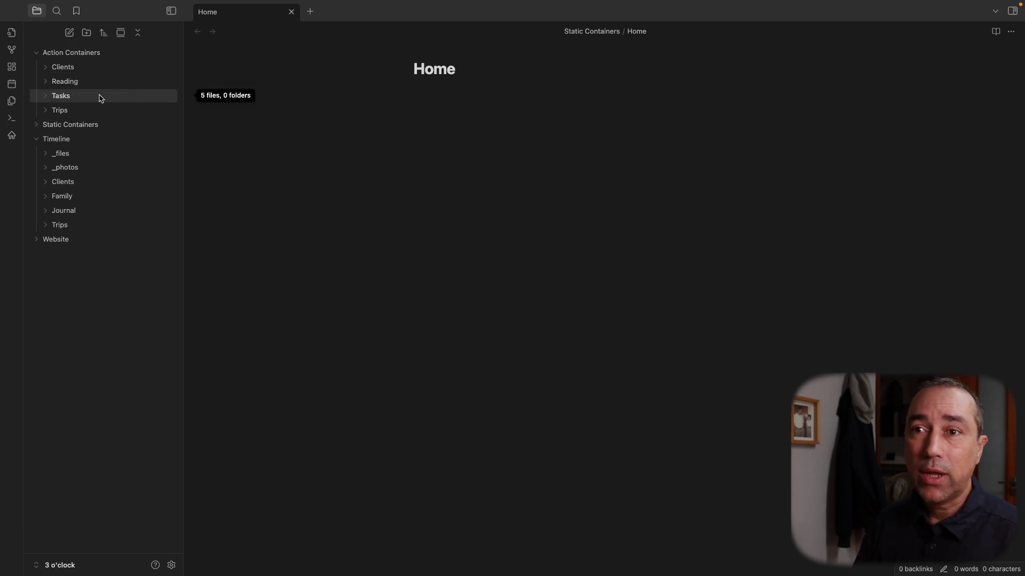
click(45, 70)
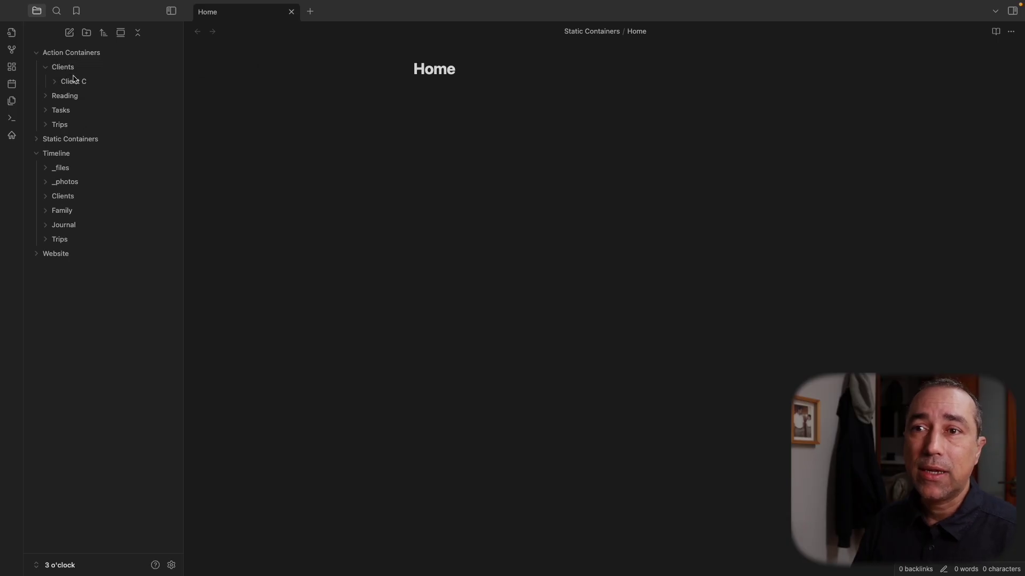
mouse_move(92, 85)
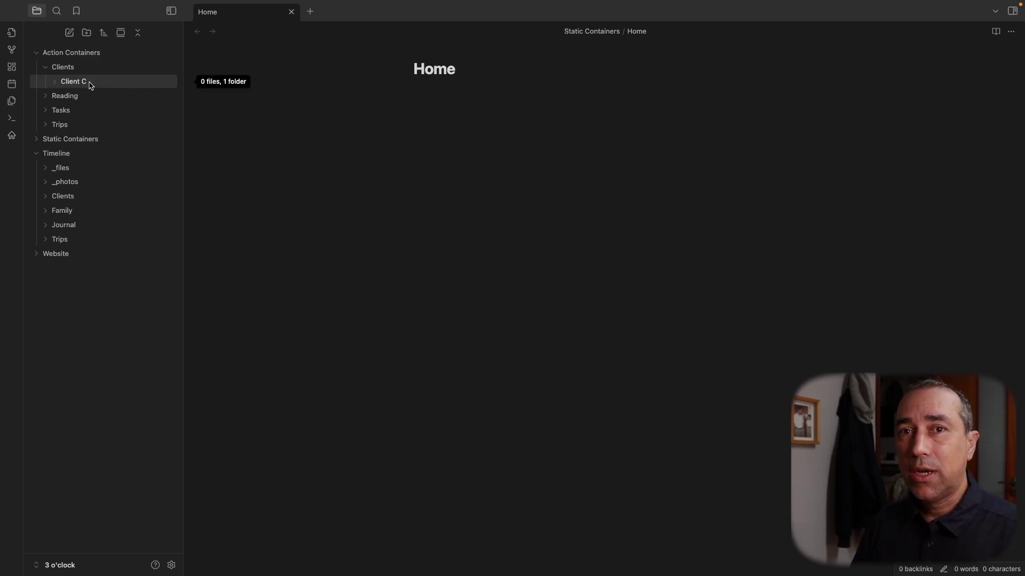
mouse_move(69, 201)
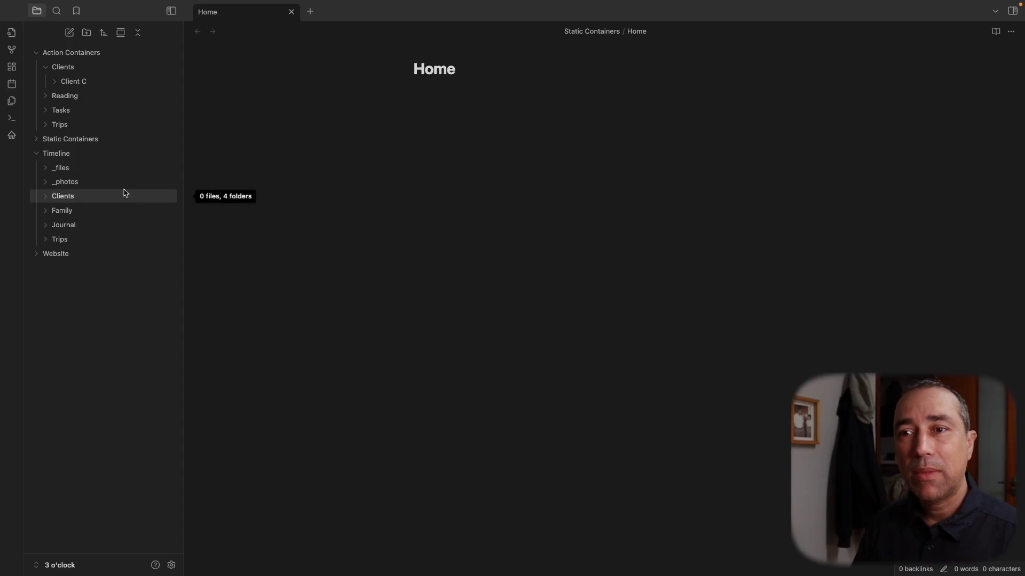
click(52, 198)
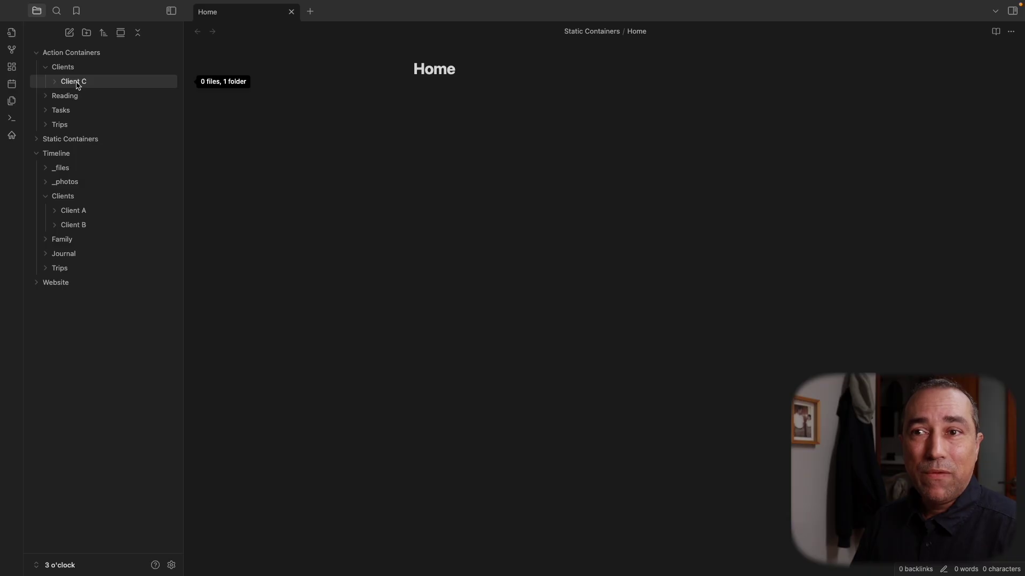
Step: Move Client C into Timeline's Clients, then check Client A's _files folder and all three clients
drag(77, 86, 77, 198)
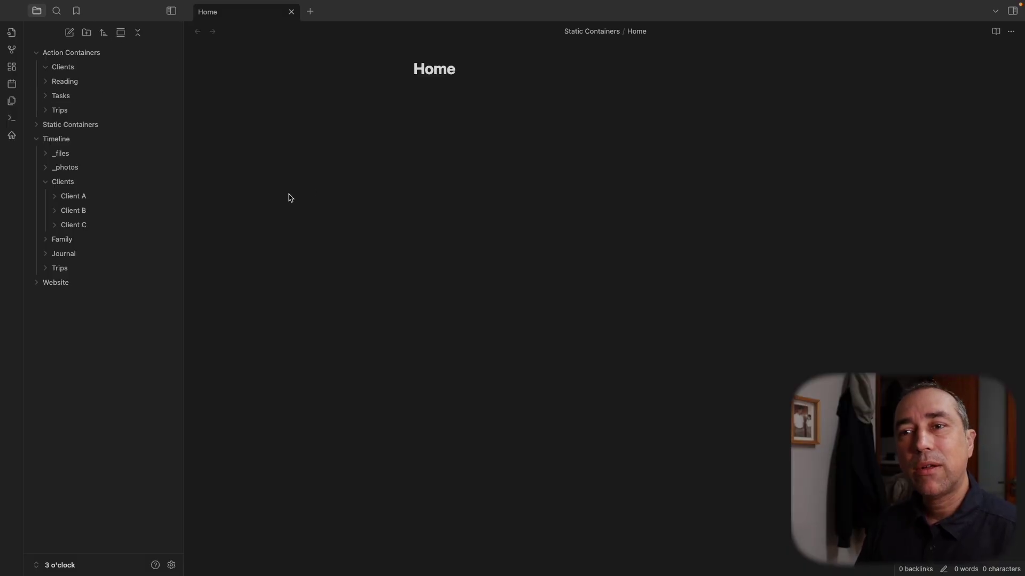
click(58, 200)
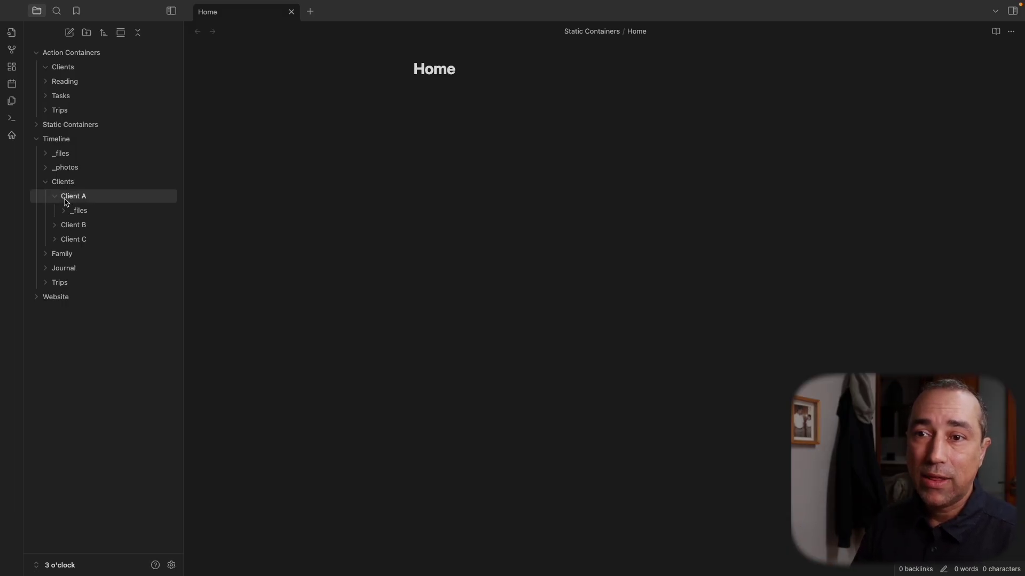
click(54, 200)
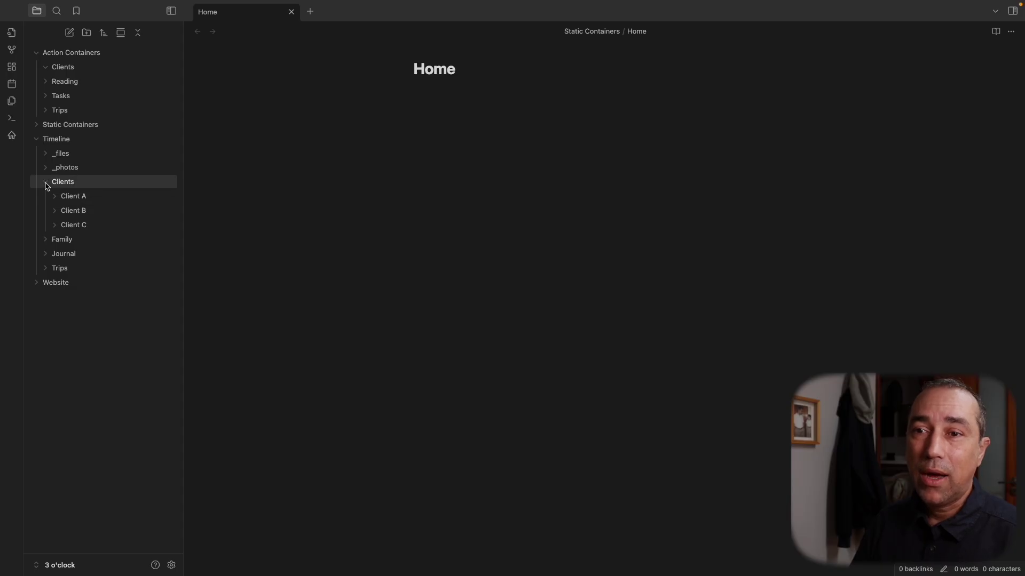
click(47, 184)
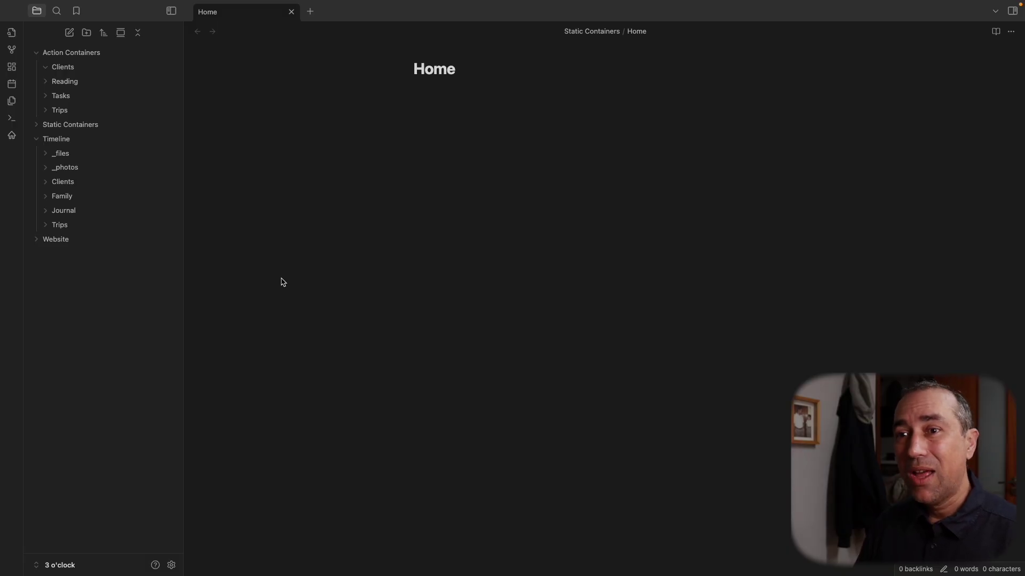
click(48, 185)
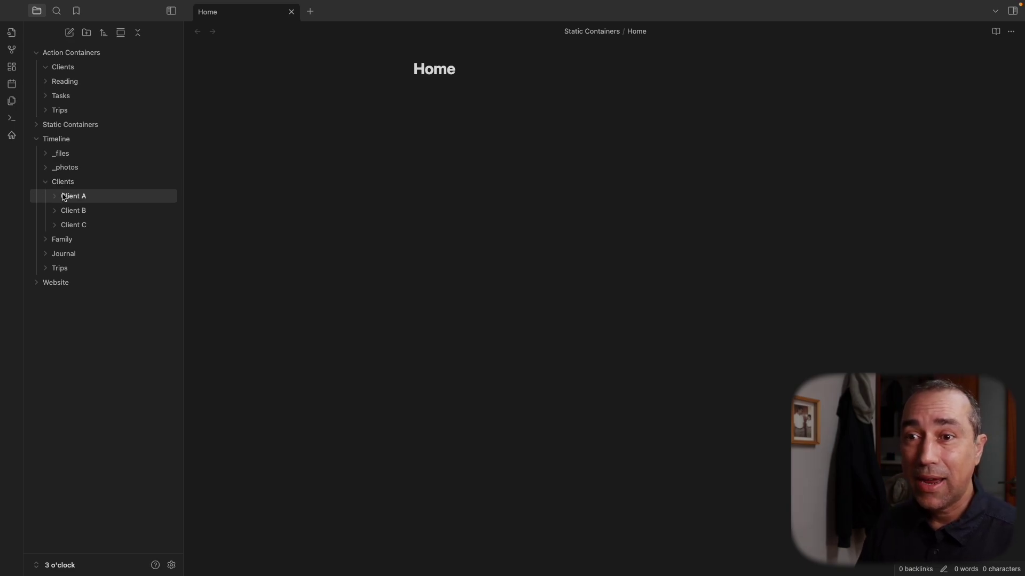
Step: Drag Client A out of Timeline's Clients into Action Containers' Clients folder
drag(70, 199, 73, 66)
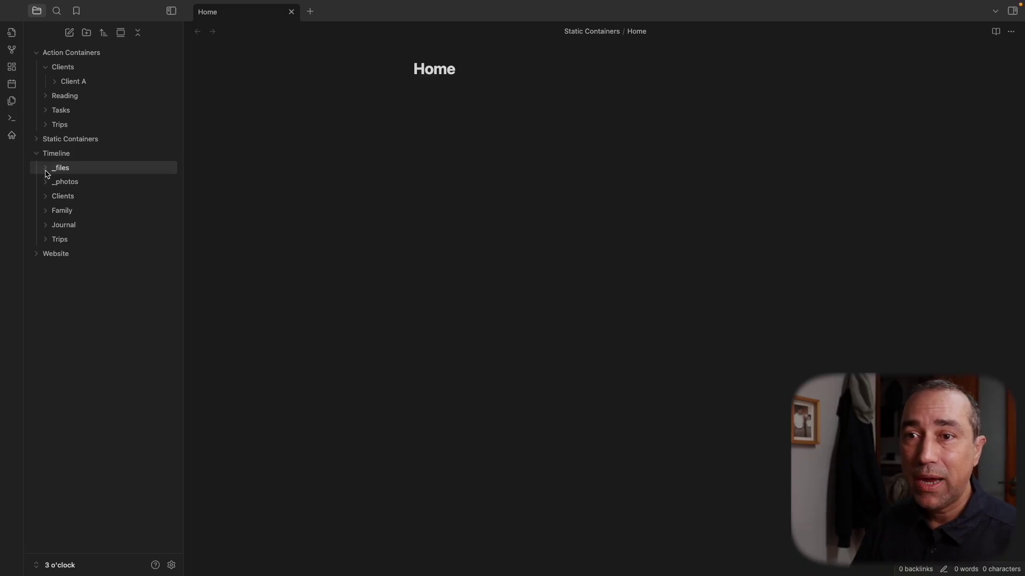
Step: Move ID.jpeg from Static Containers' Family > Person A into Timeline's Family > Person A
click(37, 153)
click(41, 142)
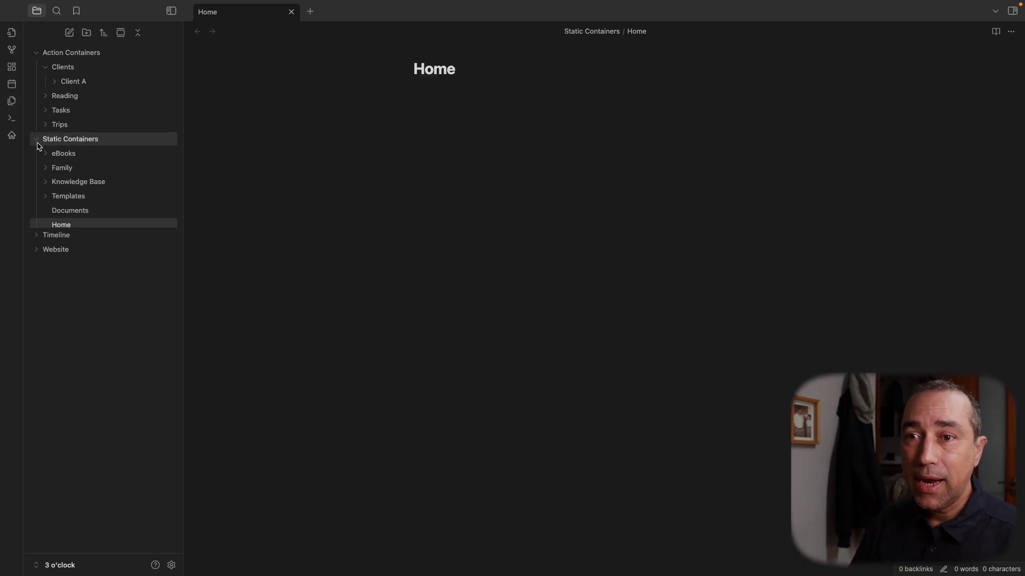
click(39, 239)
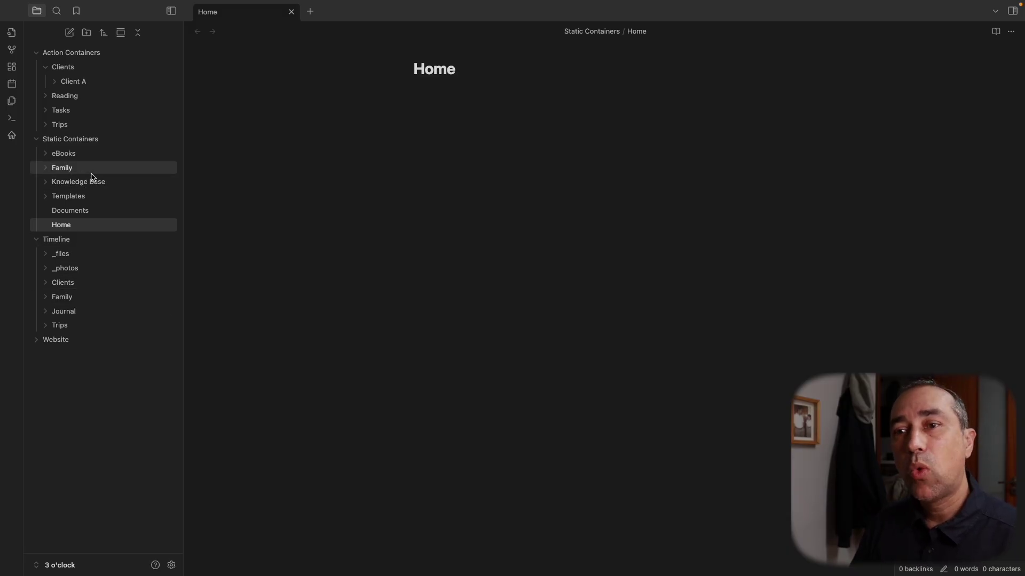
click(48, 169)
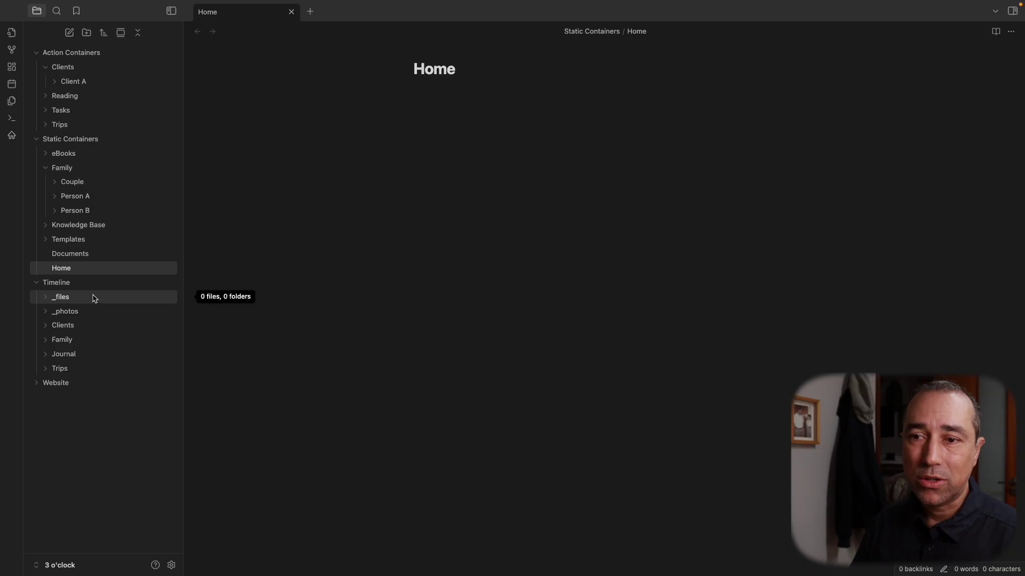
click(47, 342)
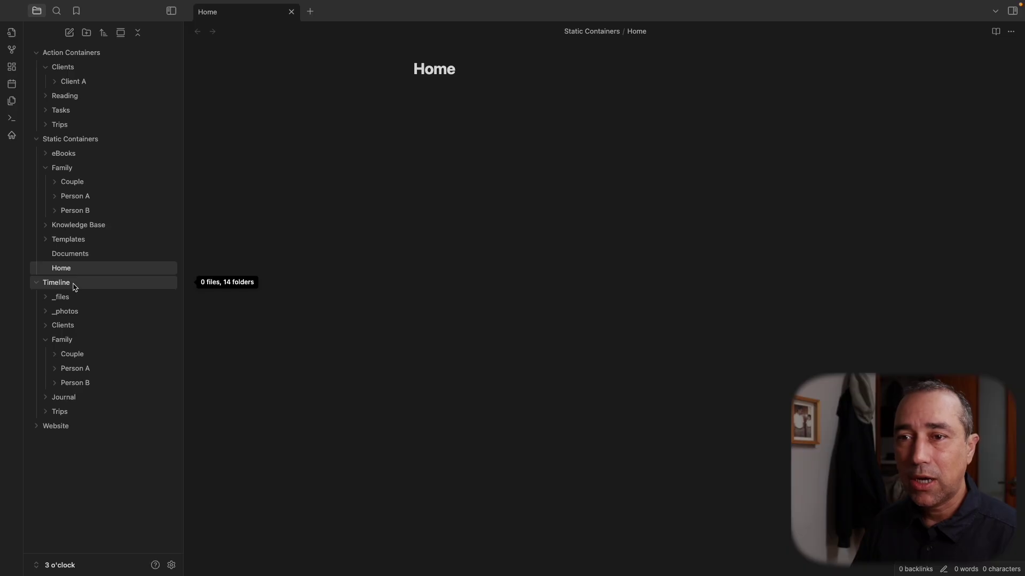
click(55, 197)
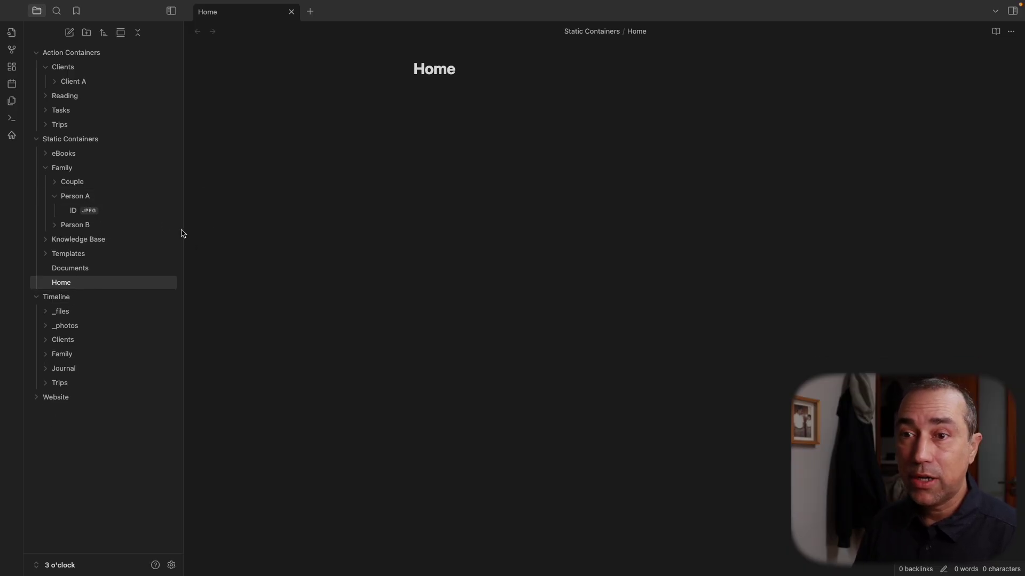
drag(77, 211, 81, 388)
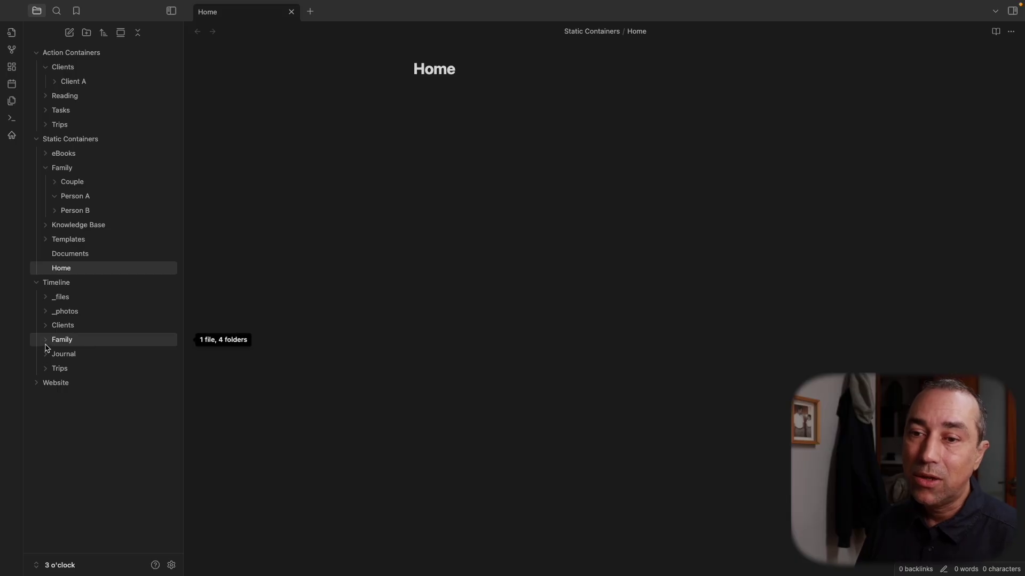
Step: Confirm ID.jpeg is in Timeline > Family > Person A, then collapse Family, Static Containers and Timeline
click(49, 342)
click(56, 368)
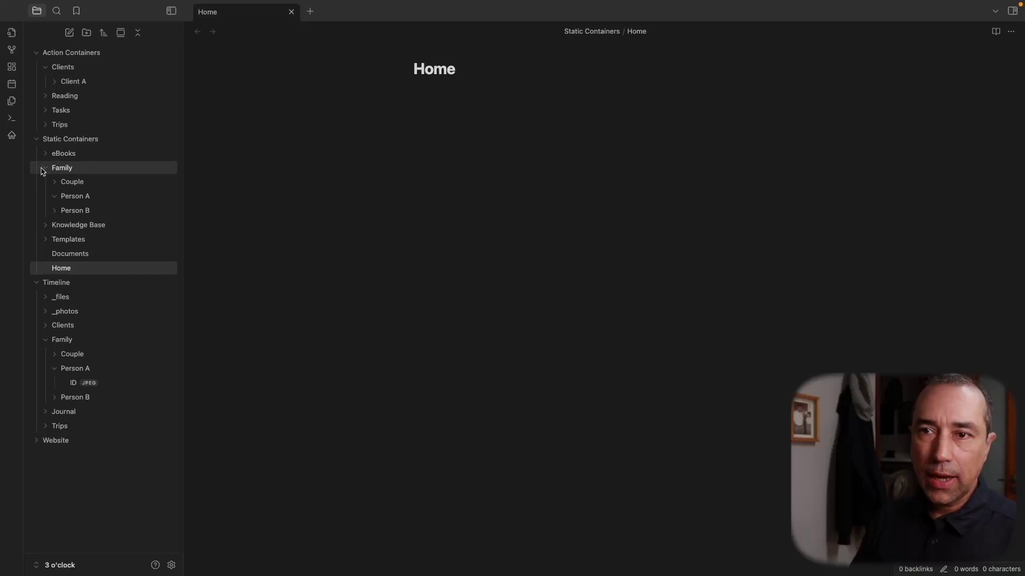
click(42, 168)
click(34, 143)
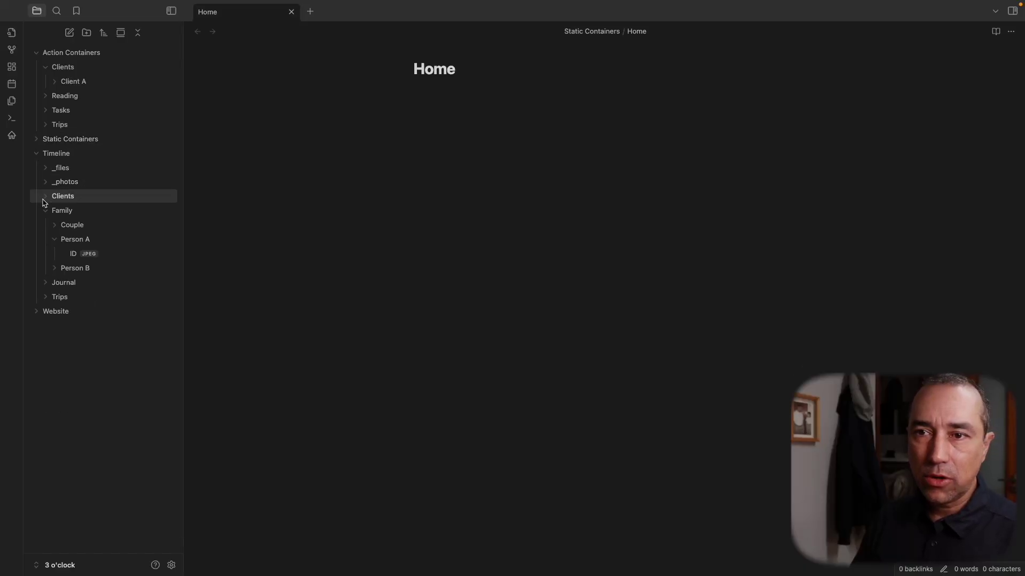
click(37, 153)
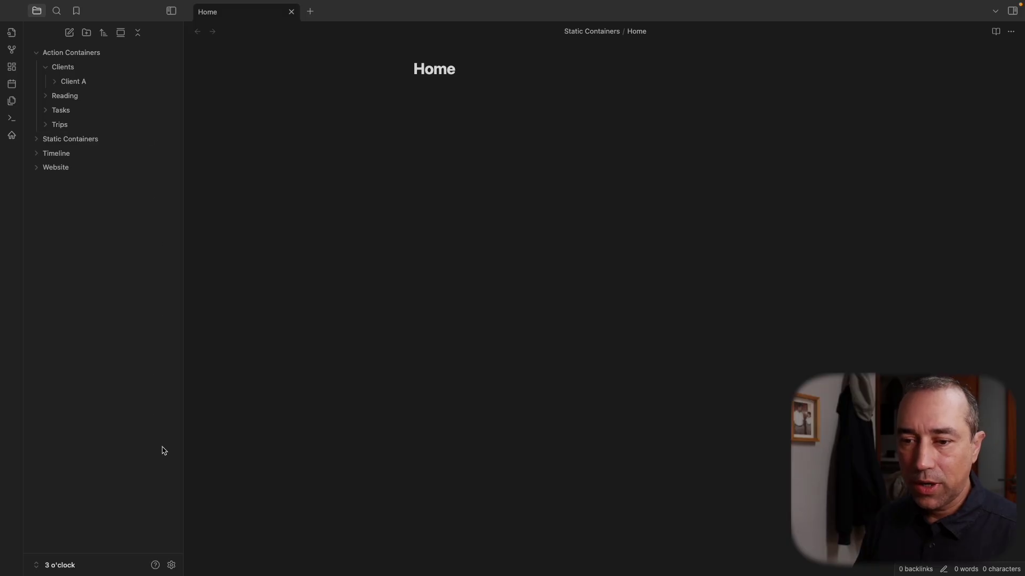
Step: Open Obsidian's Settings on the General page from the sidebar gear icon
click(172, 565)
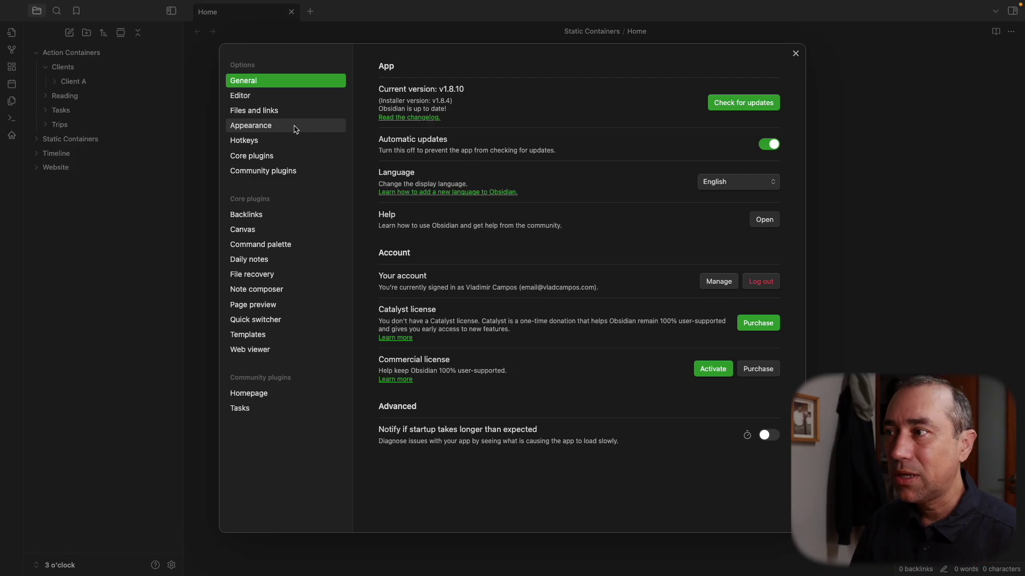
Step: In Appearance settings, try out the accent colour picker, briefly applying a pink accent
click(303, 131)
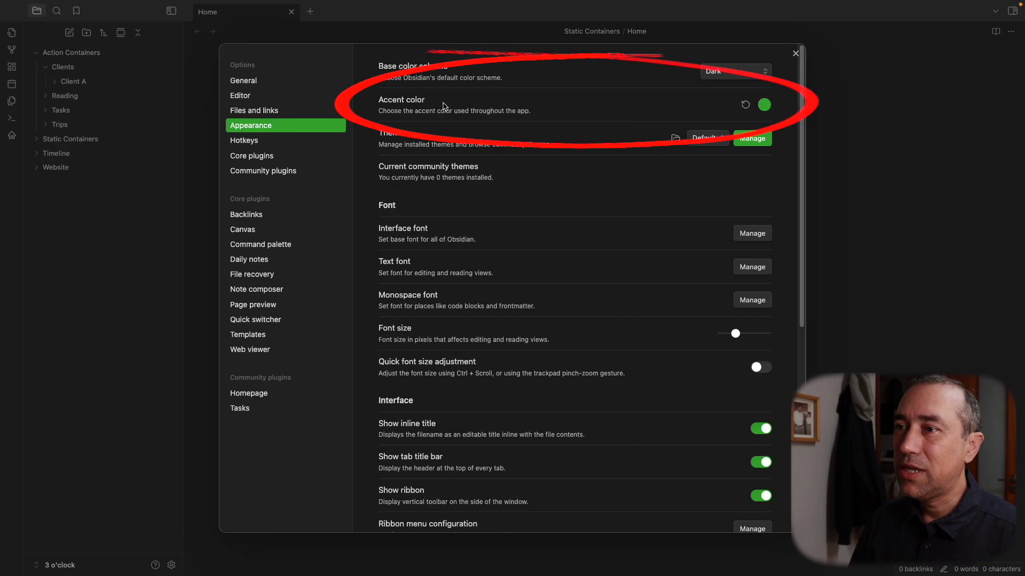
click(764, 106)
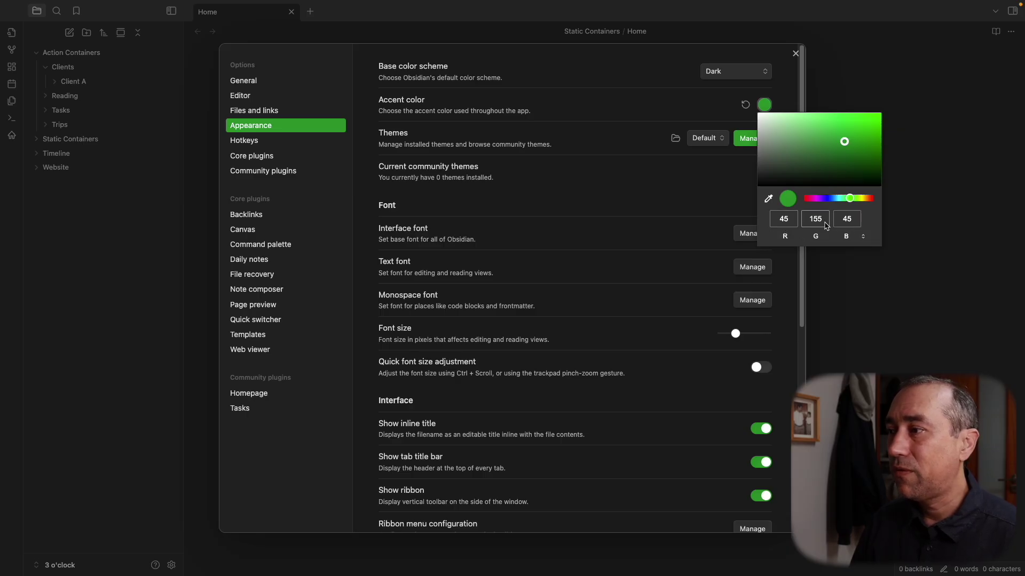
drag(814, 166, 784, 138)
drag(849, 198, 873, 198)
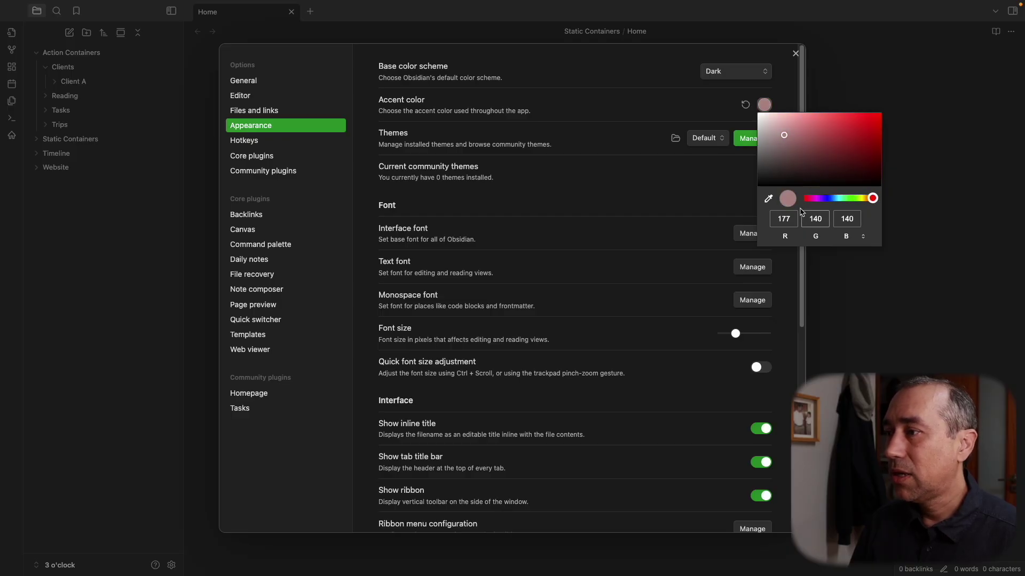
click(697, 174)
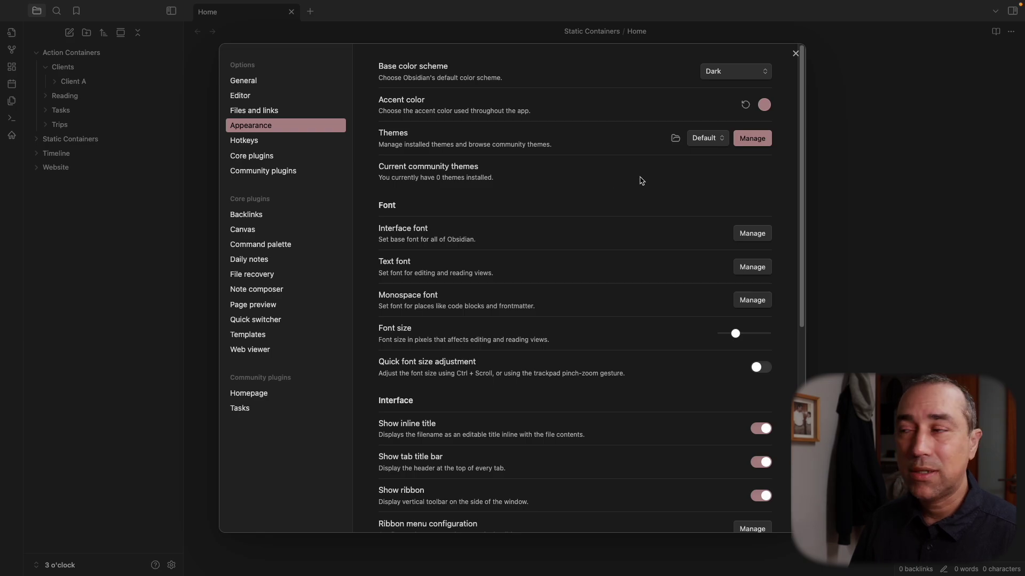
Step: Set the accent colour to green with RGB values 45, 155, 45
click(764, 105)
double_click(788, 219)
text(45)
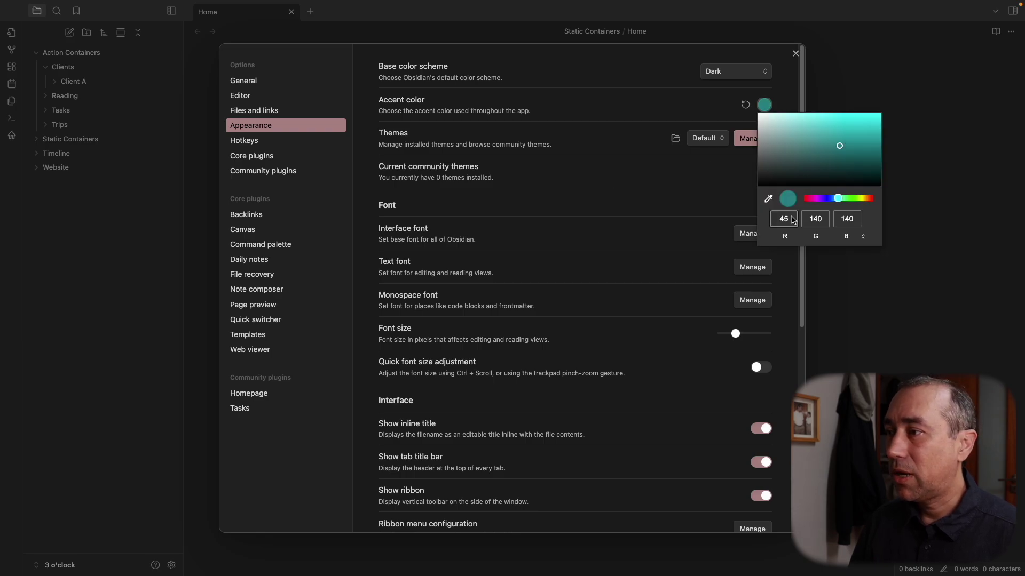
double_click(812, 220)
text(155)
double_click(842, 223)
text(45)
key(Return)
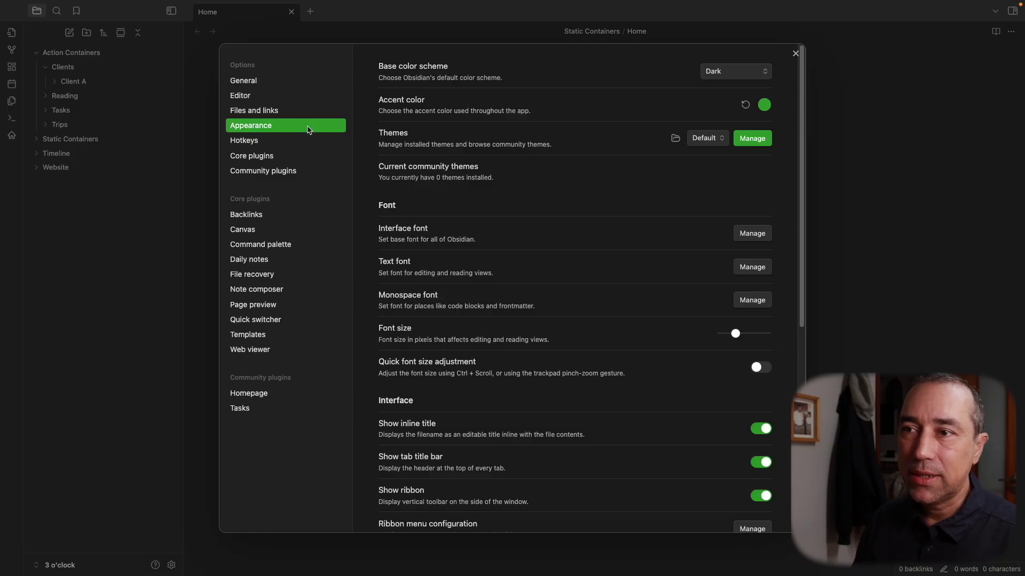
Step: Under Files and links, store new attachments in the specified folder Timeline/_files
click(285, 113)
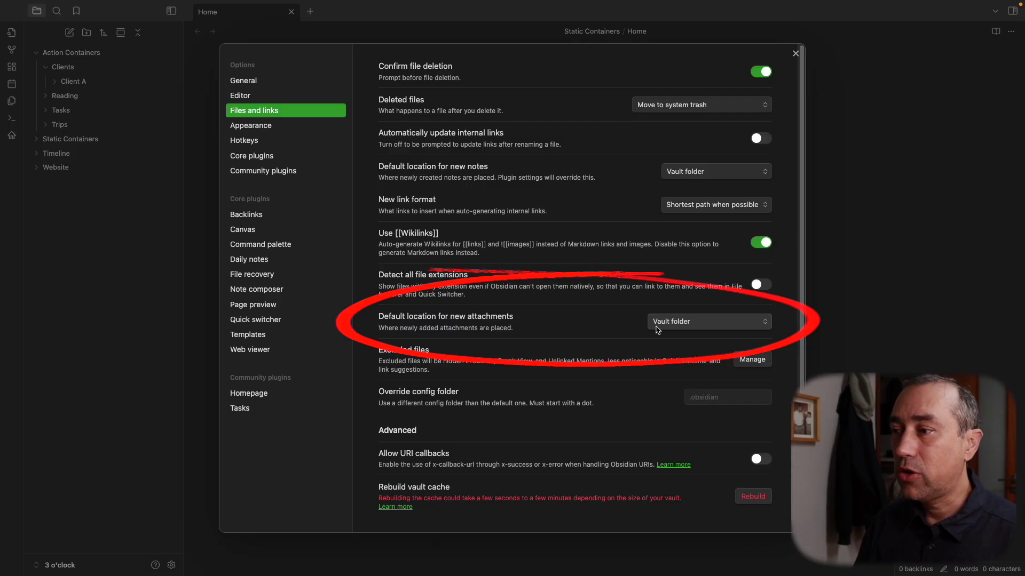
click(659, 326)
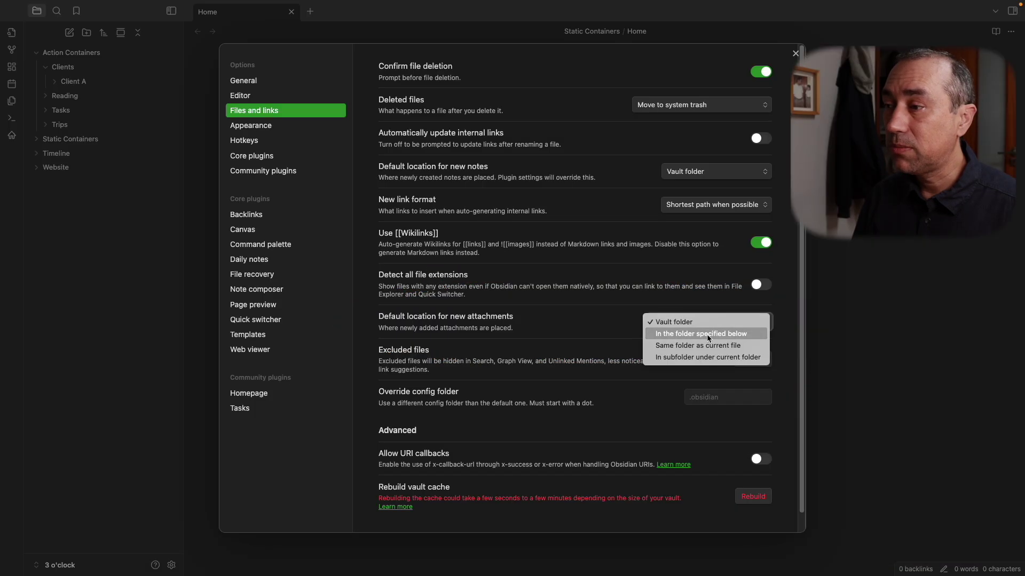
click(707, 335)
click(693, 361)
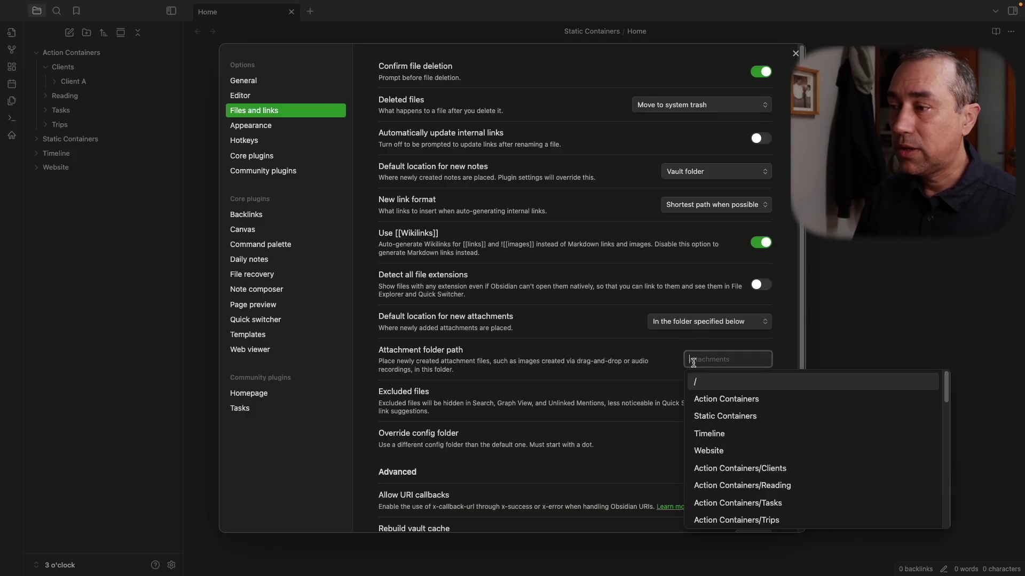
text(files)
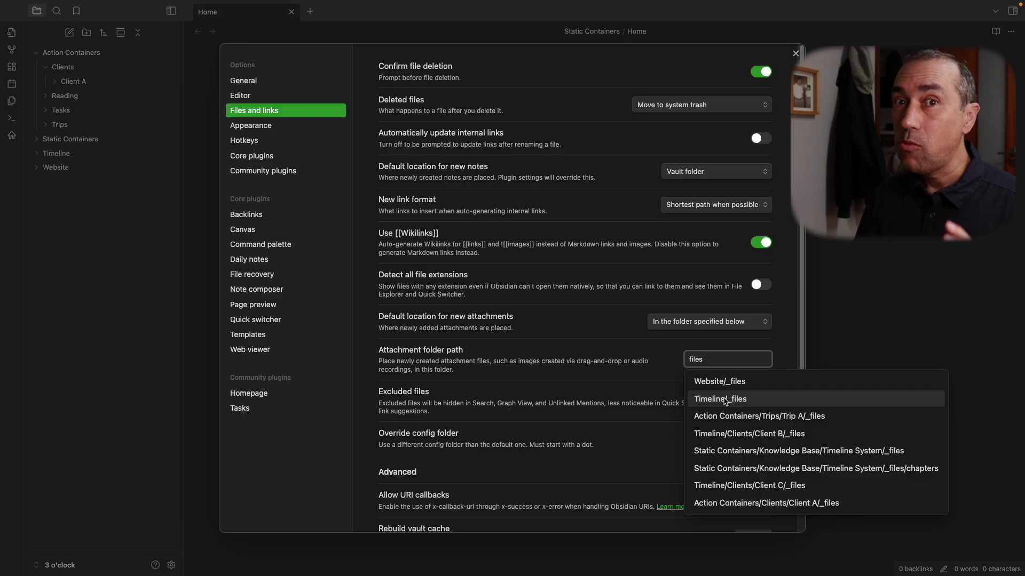
click(725, 400)
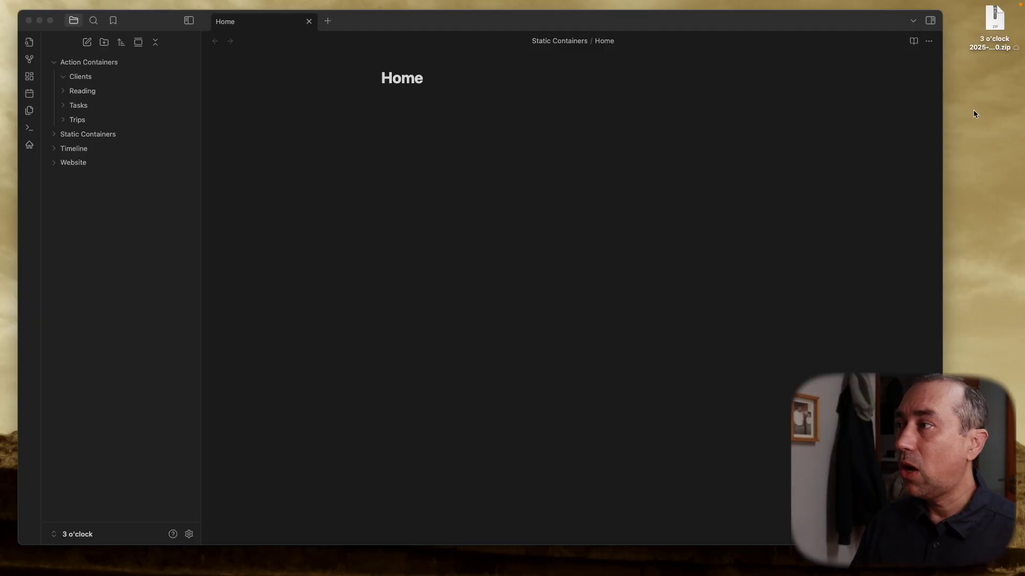
Step: Extract the 3 o'clock zip archive on the desktop into a folder
click(992, 24)
double_click(993, 24)
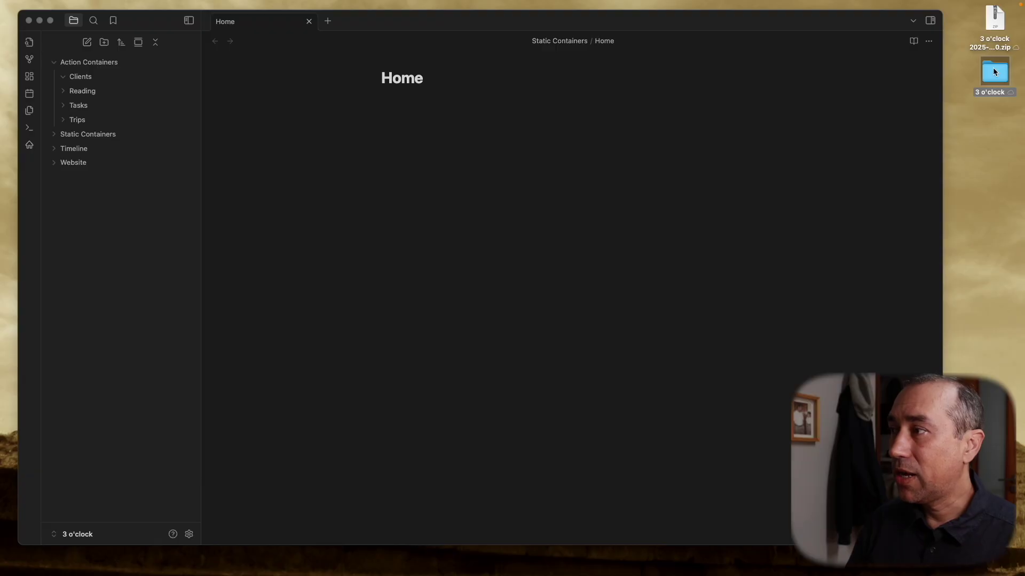
double_click(995, 71)
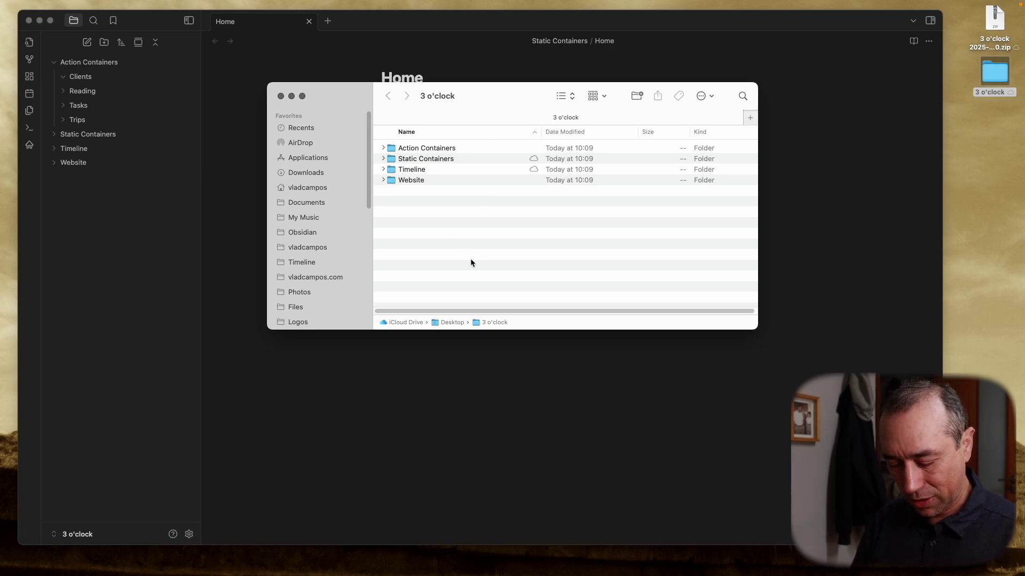
key(super+shift+period)
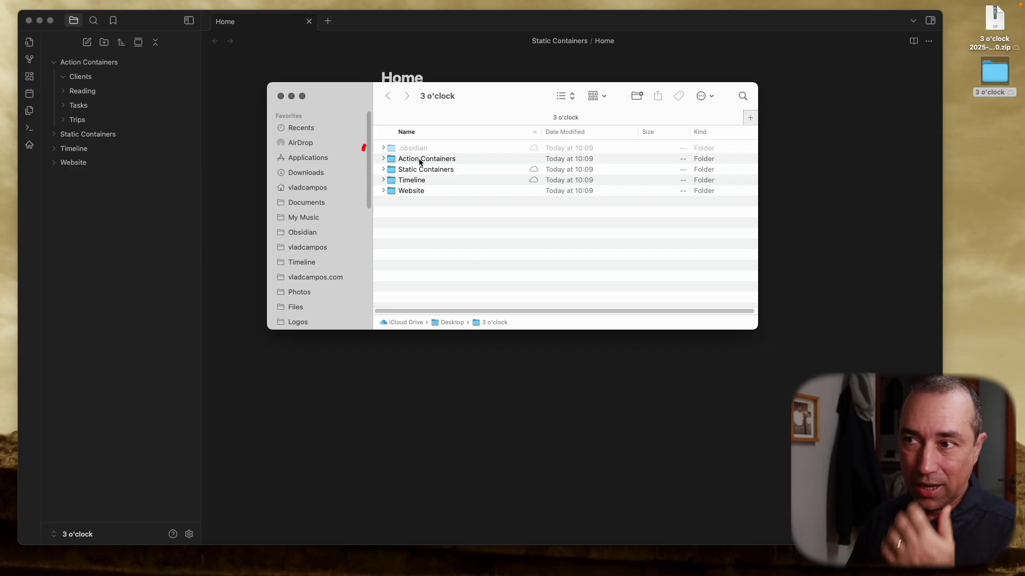
drag(419, 163, 442, 156)
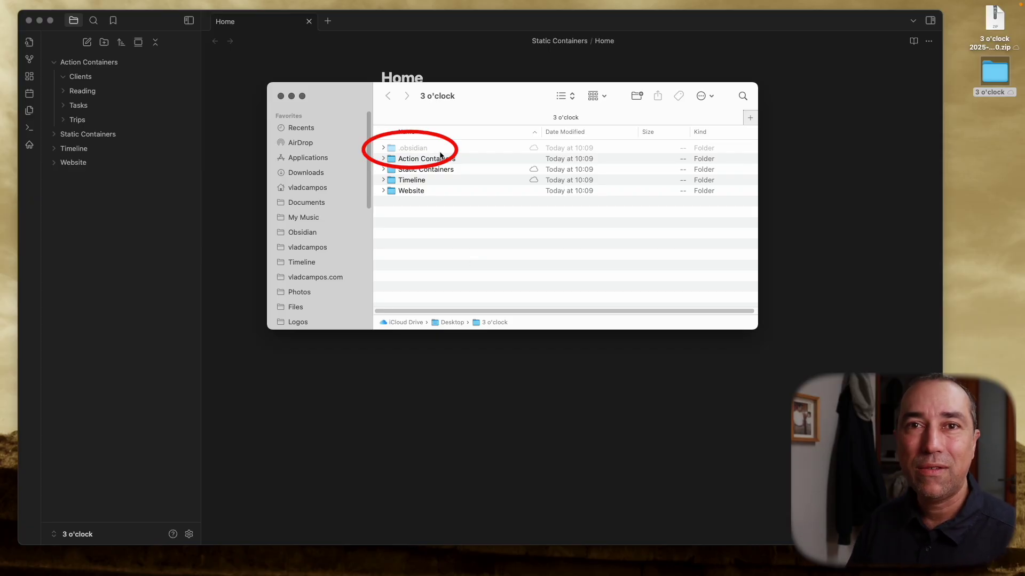
click(383, 148)
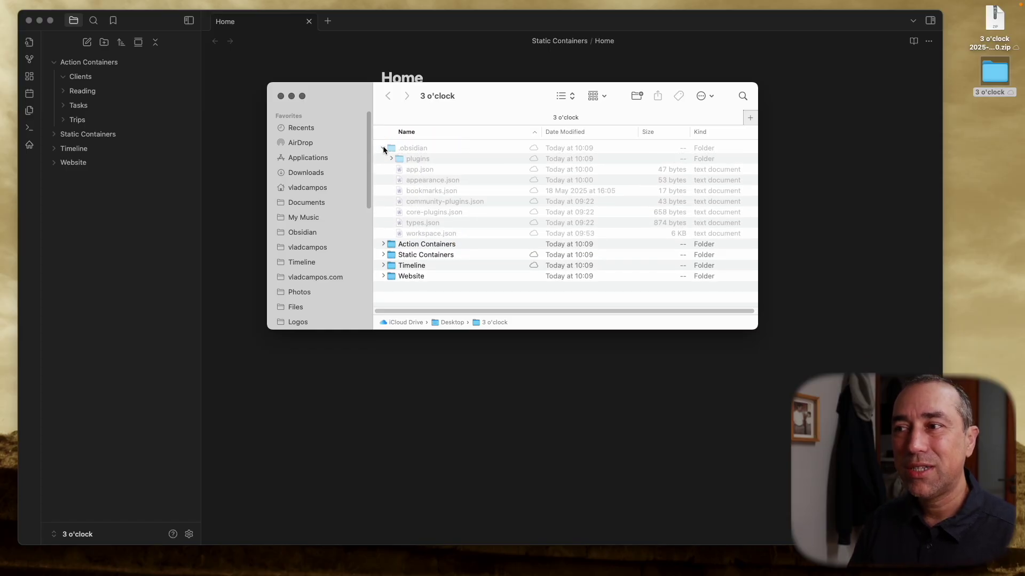
click(383, 148)
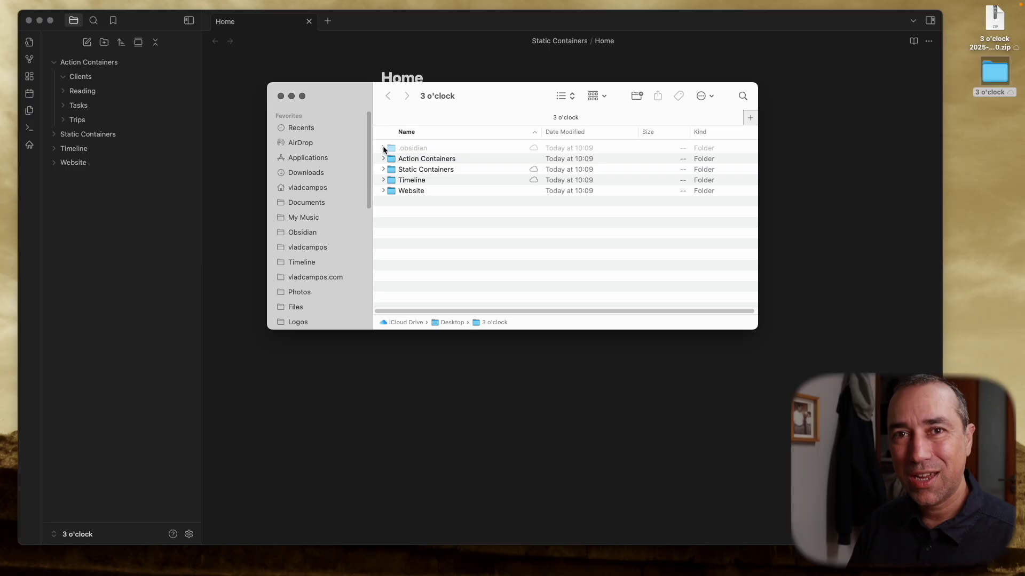
click(383, 149)
click(383, 149)
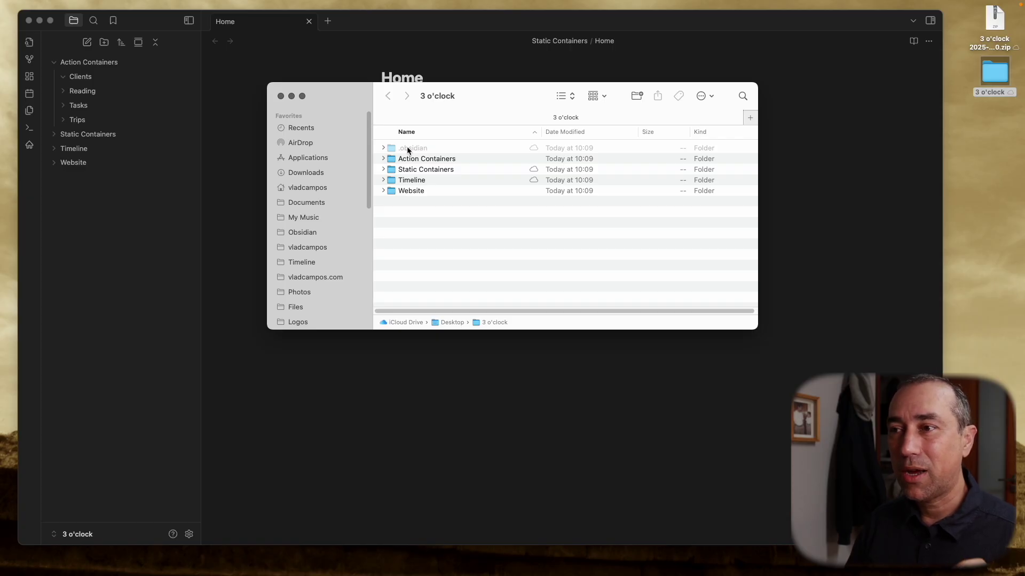
click(377, 148)
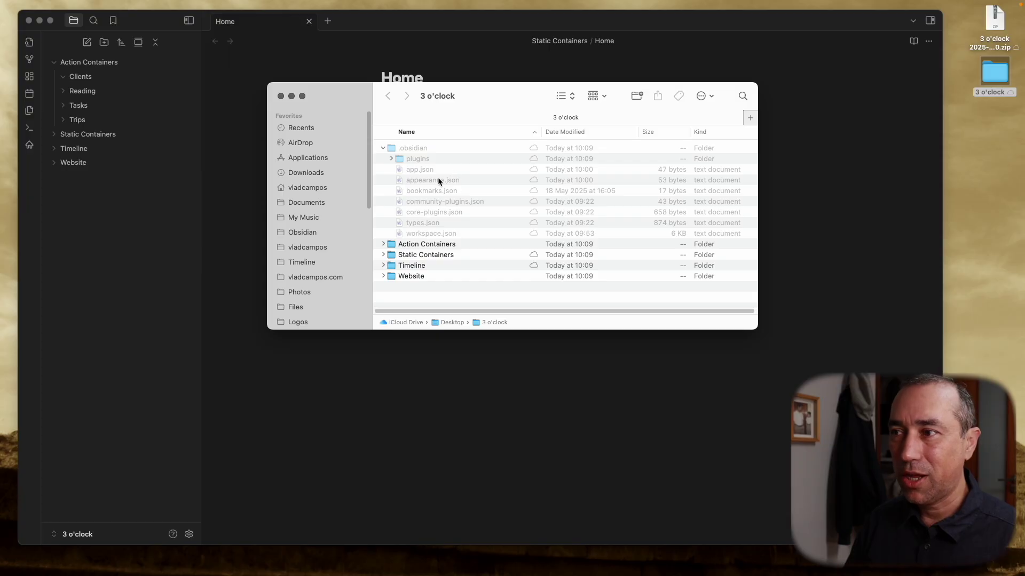
click(383, 148)
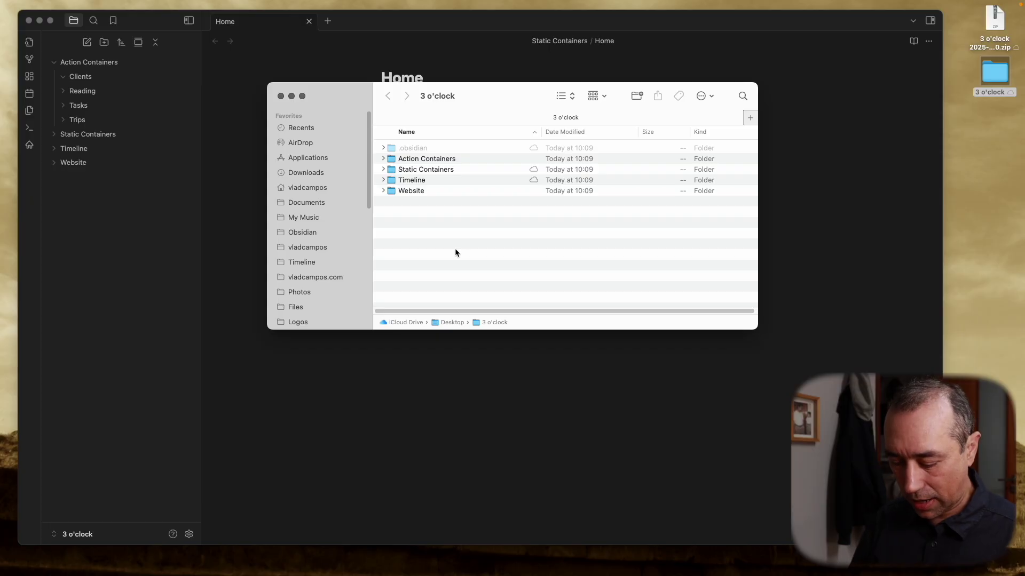
key(super+shift+period)
click(446, 149)
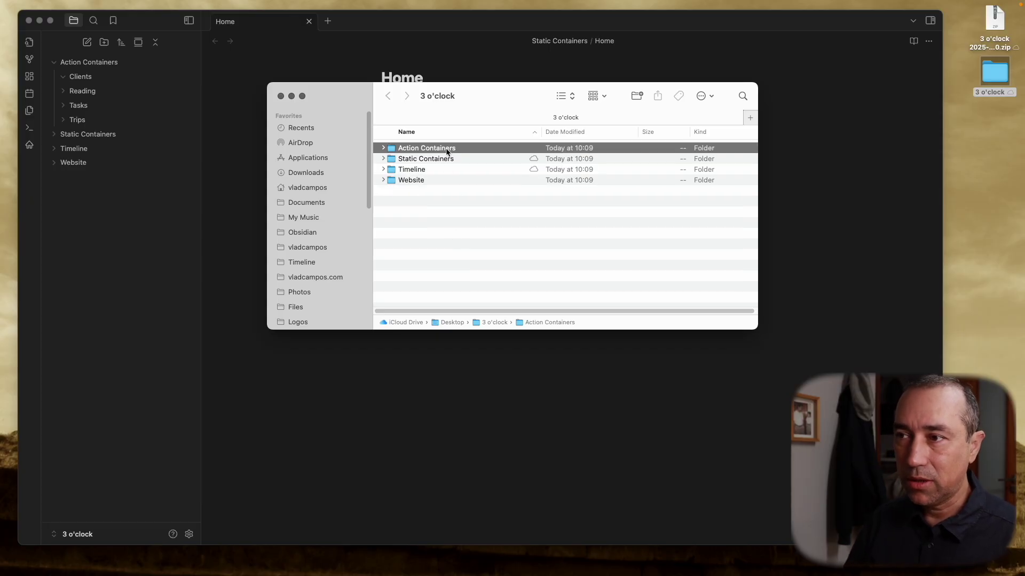
shift+click(441, 178)
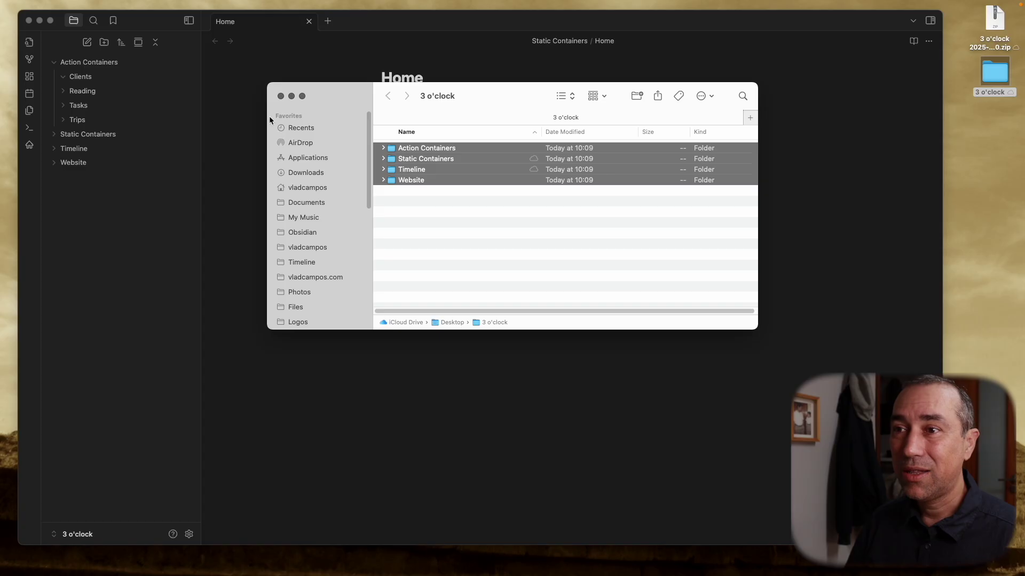
click(280, 96)
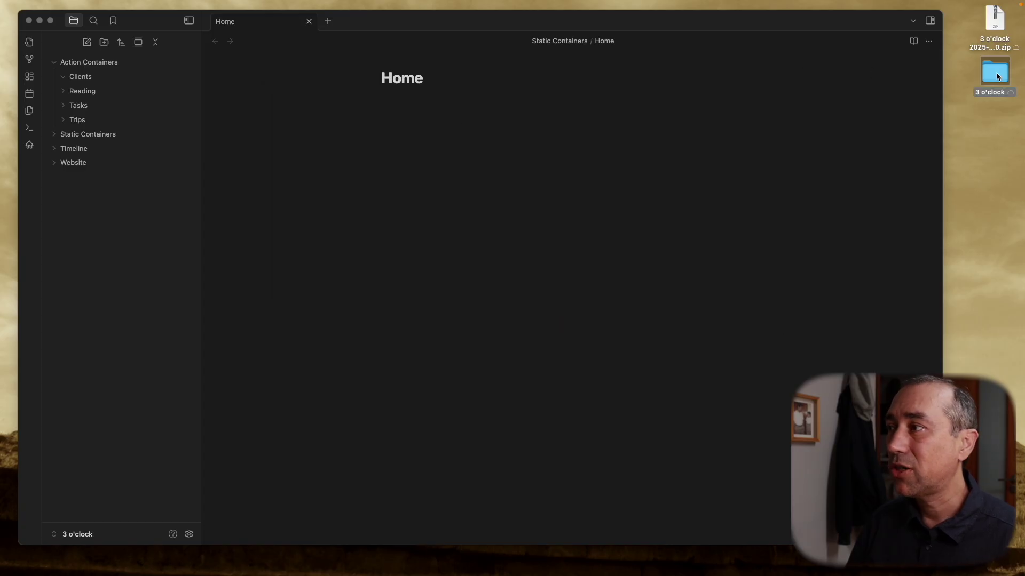
drag(984, 80, 1003, 78)
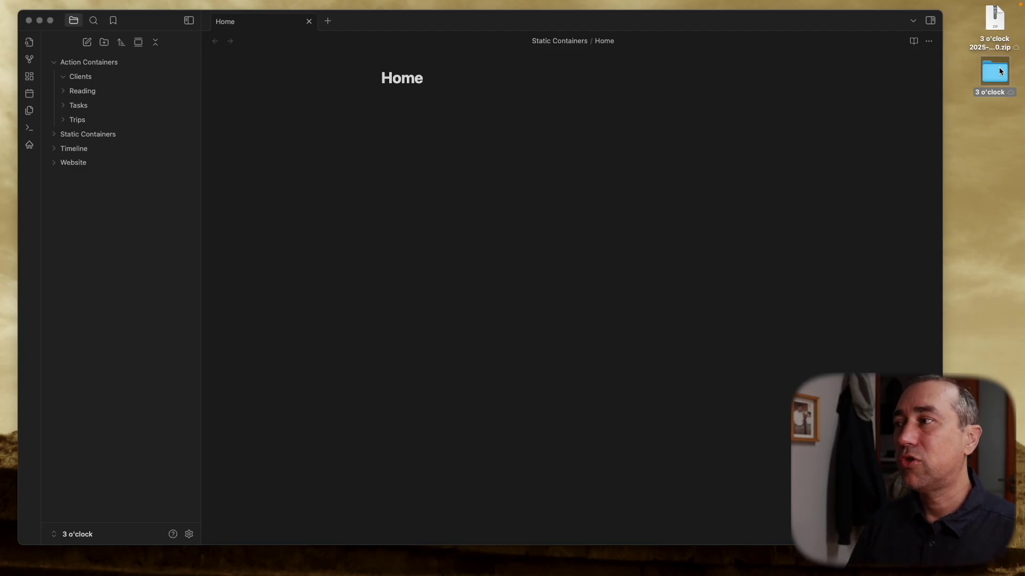
click(994, 39)
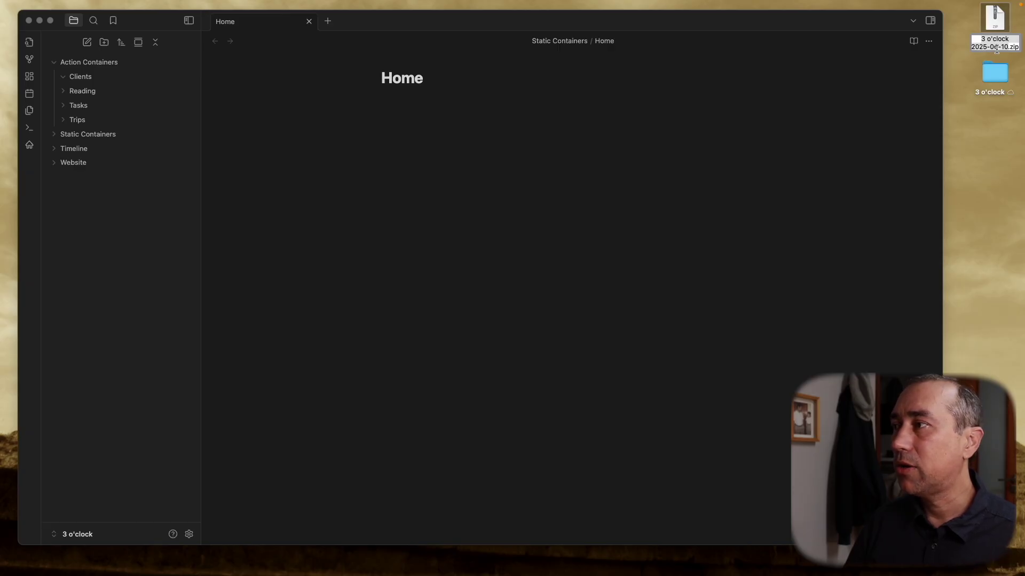
click(959, 60)
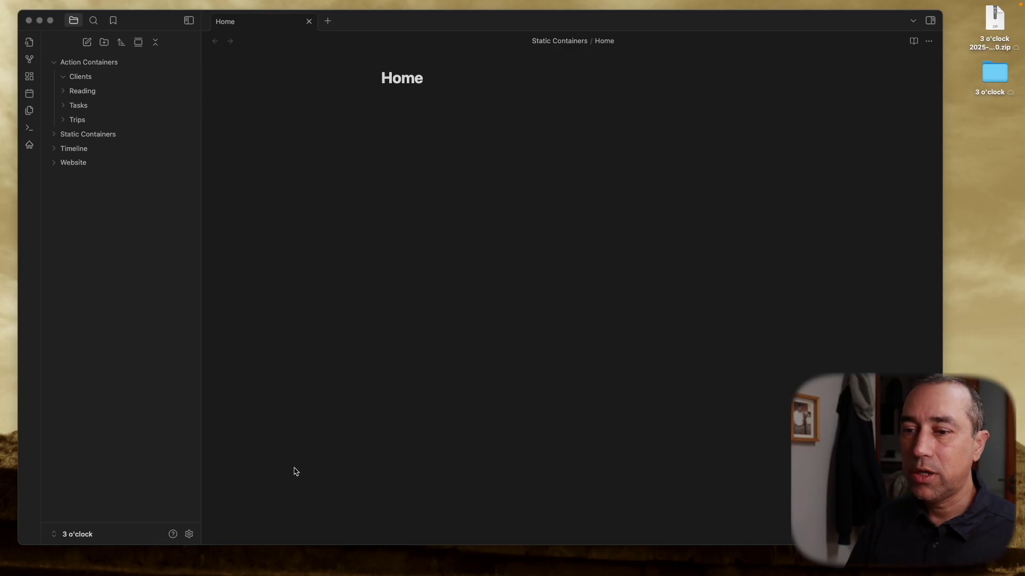
Step: Through Manage vaults, open a folder as vault and select the 3 o'clock folder on the Desktop
click(93, 537)
click(85, 535)
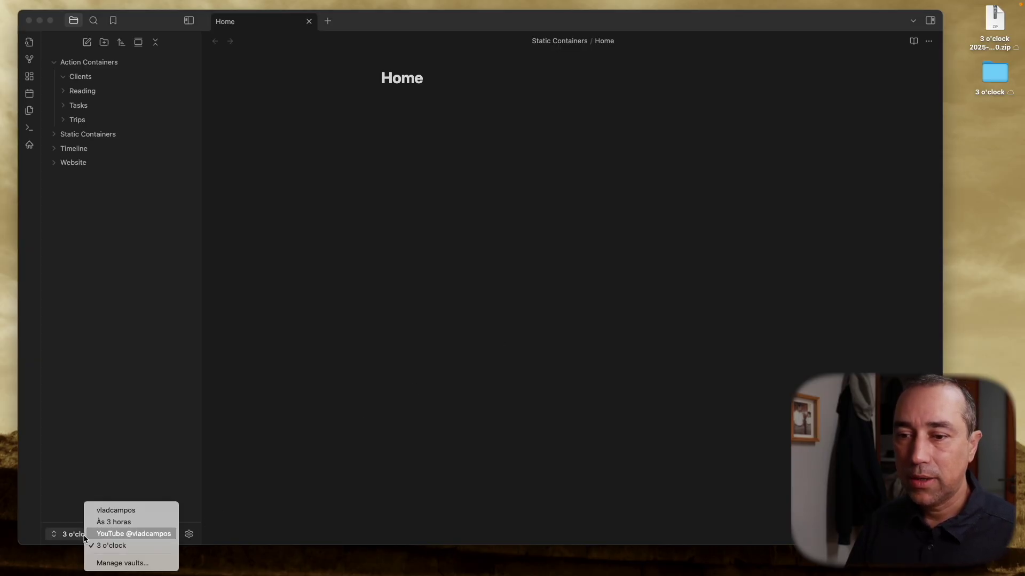
click(133, 563)
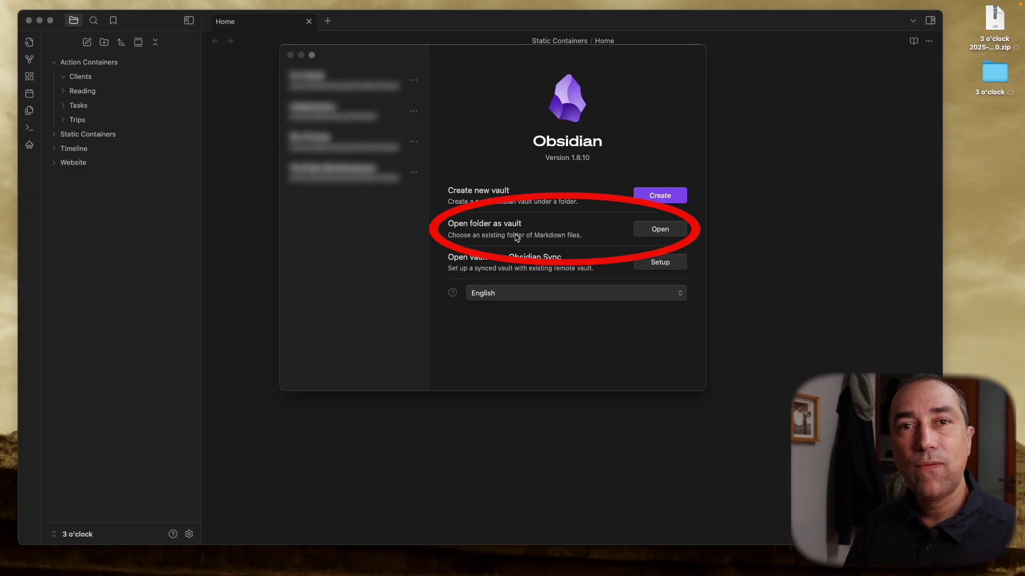
click(666, 231)
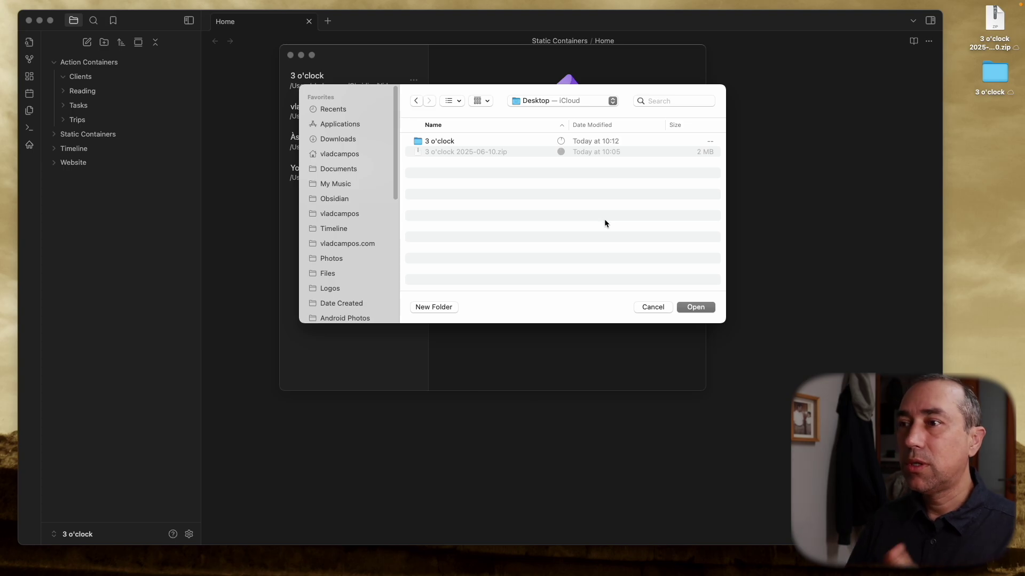
click(488, 142)
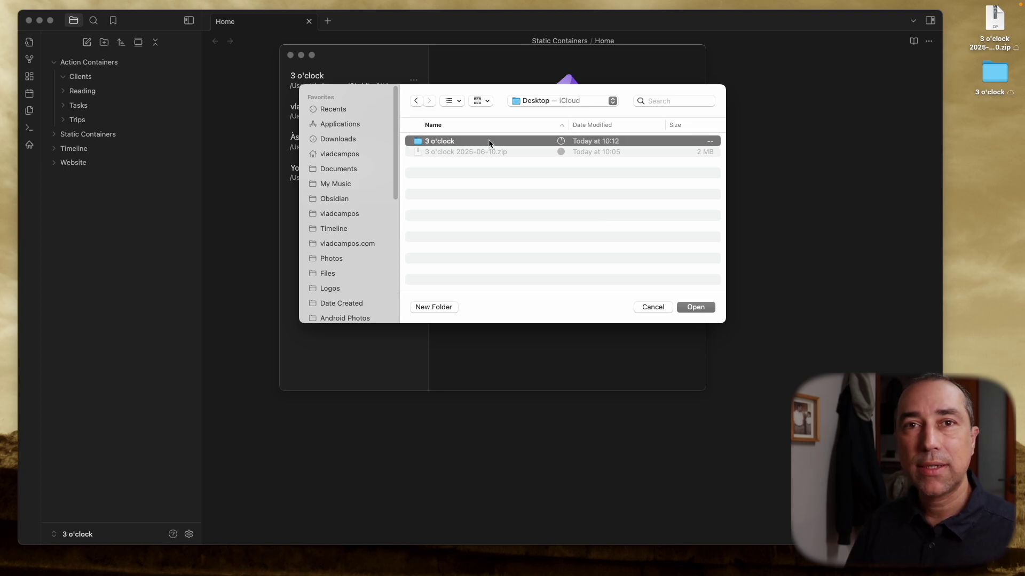